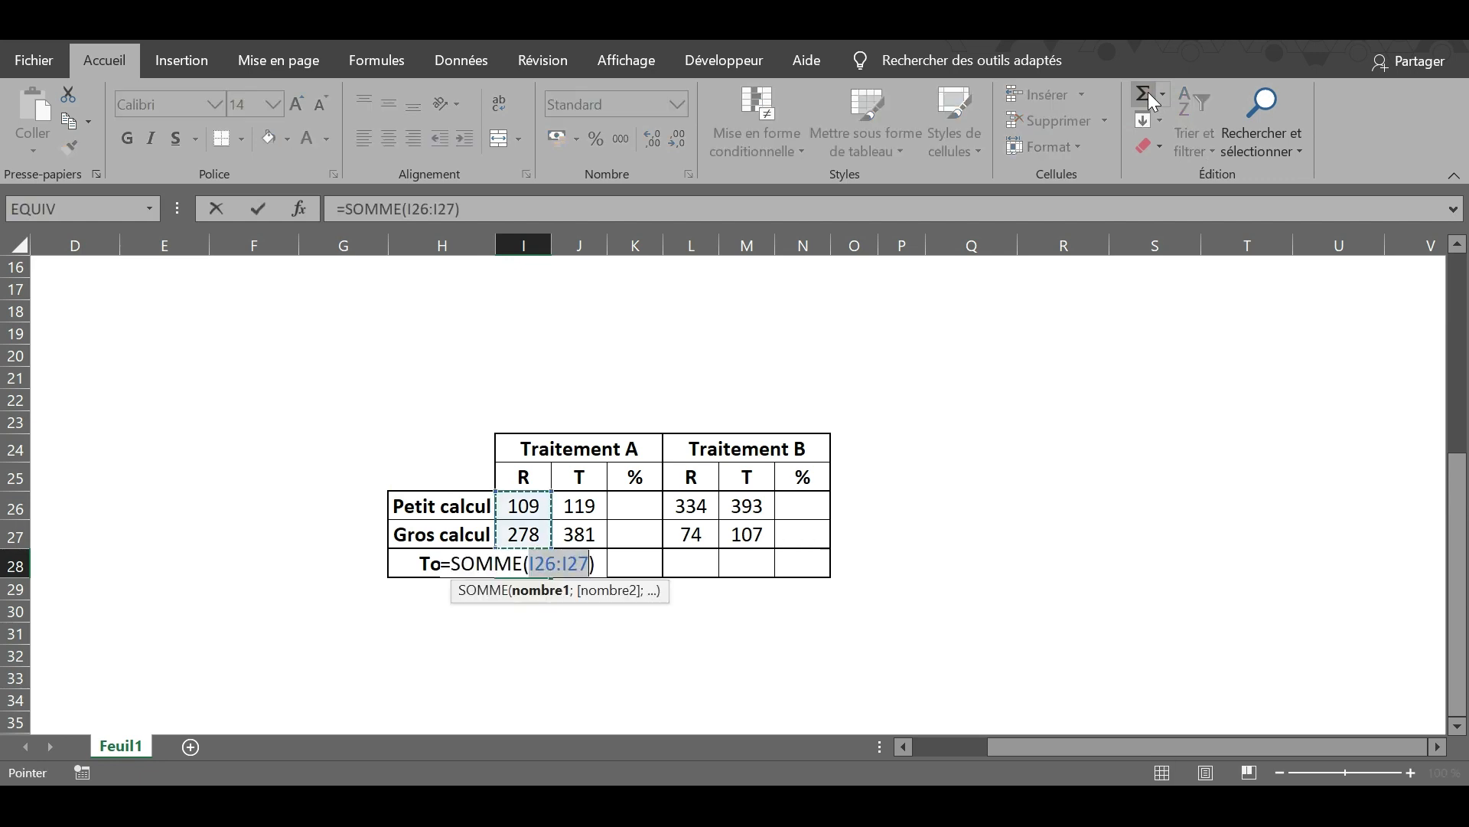
Sum the Petit calcul and Gros calcul values of Traitement A's R and T columns into Total cells I28 and J28.
key("Return")
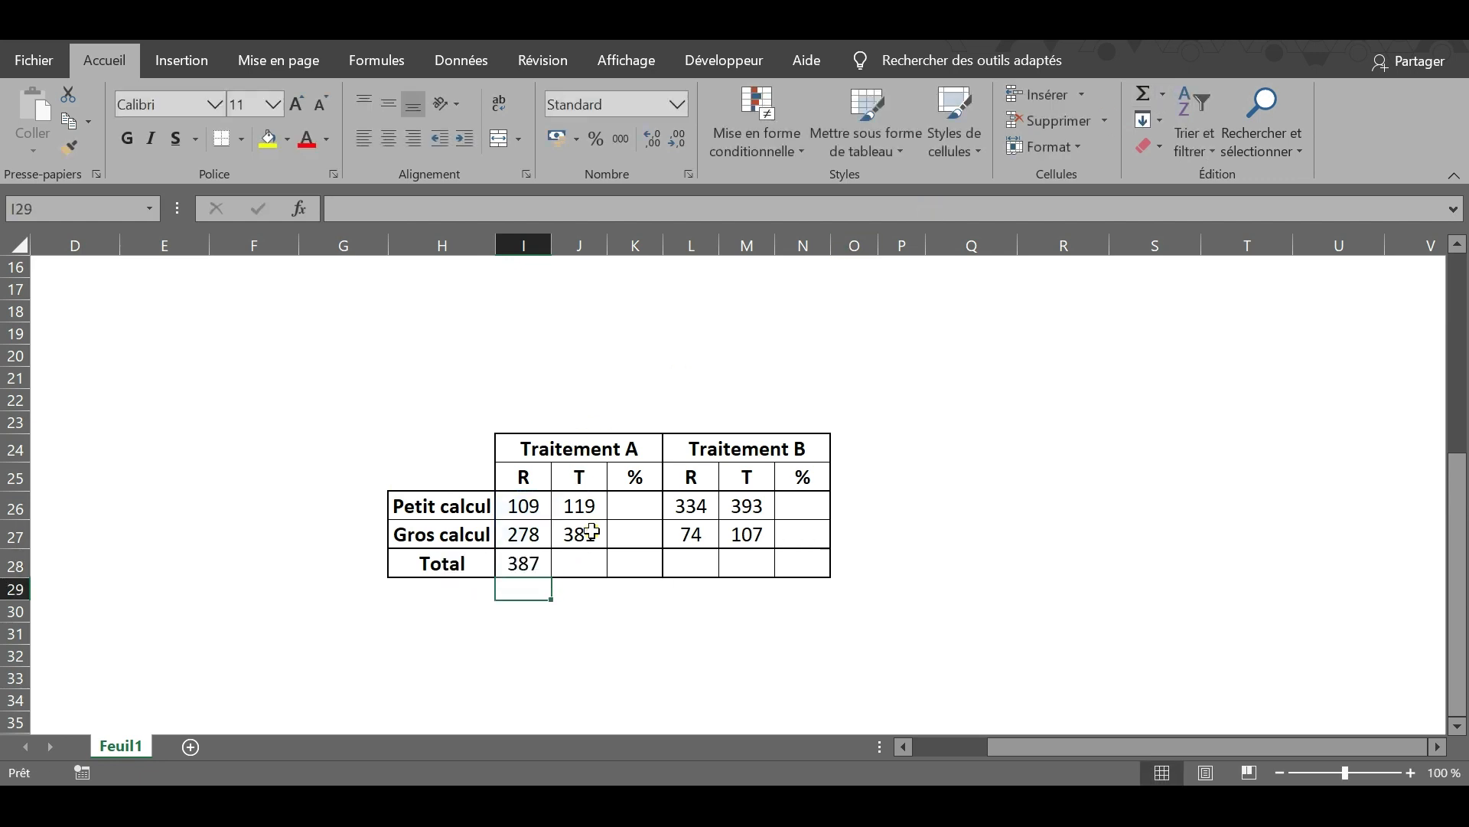
left_click(589, 561)
left_click(1142, 95)
key("Return")
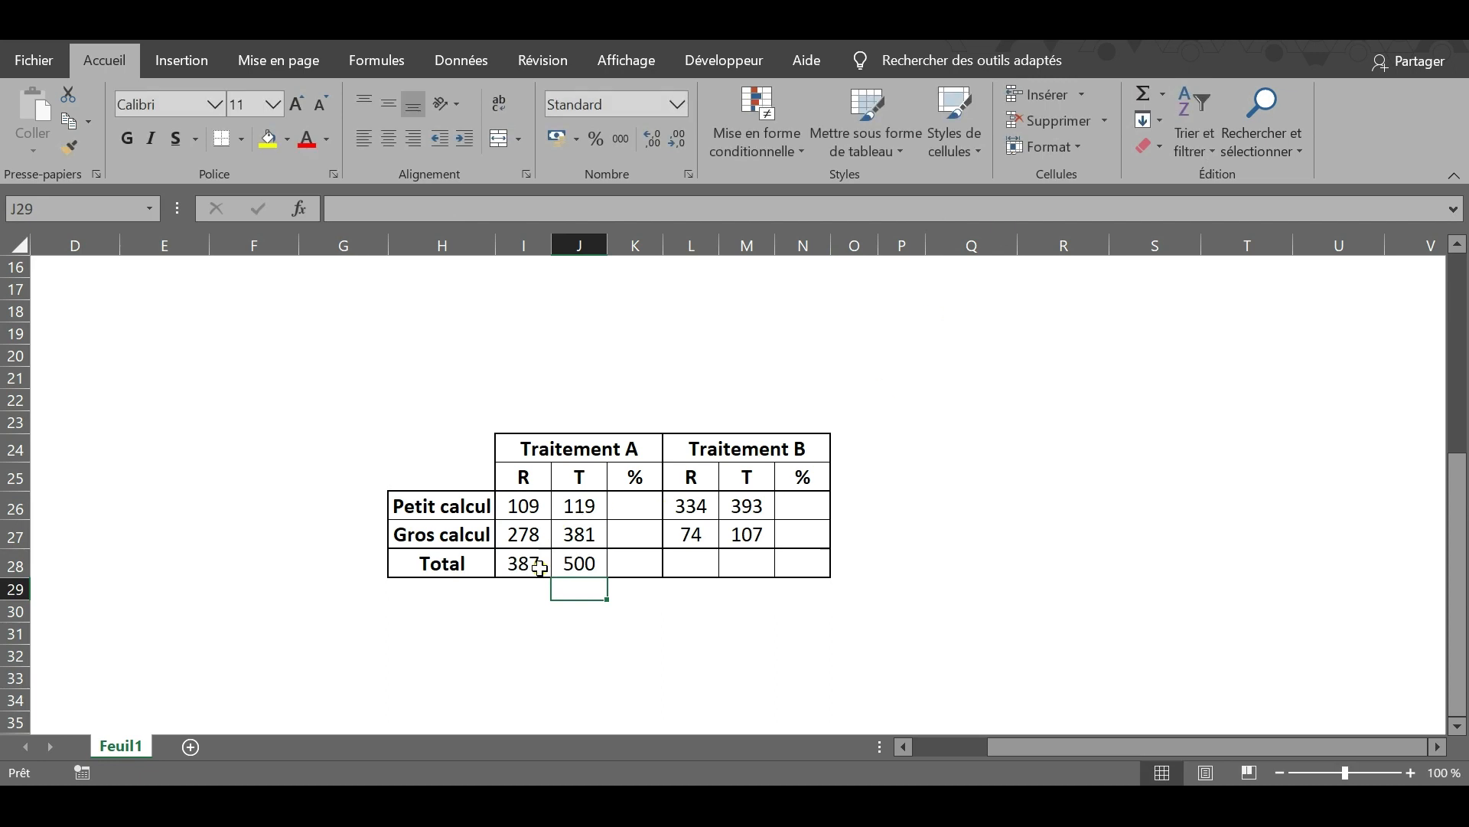
Sum Traitement B's R and T columns over rows 26 to 27 into Total cells L28 and M28.
scroll(223, 378, "up", 3)
scroll(226, 380, "left", 2)
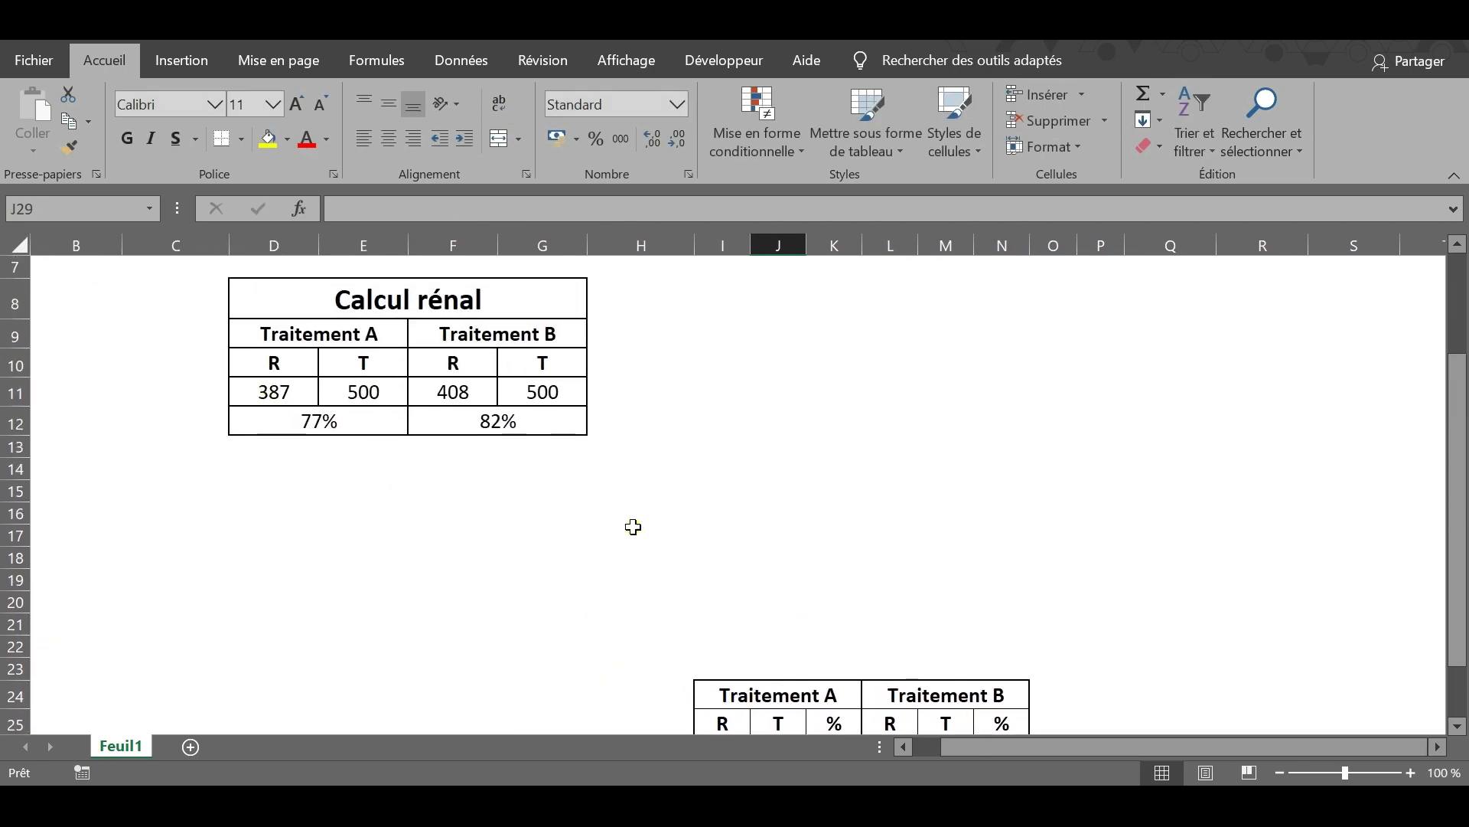
scroll(632, 524, "down", 2)
scroll(633, 514, "right", 2)
left_click(677, 605)
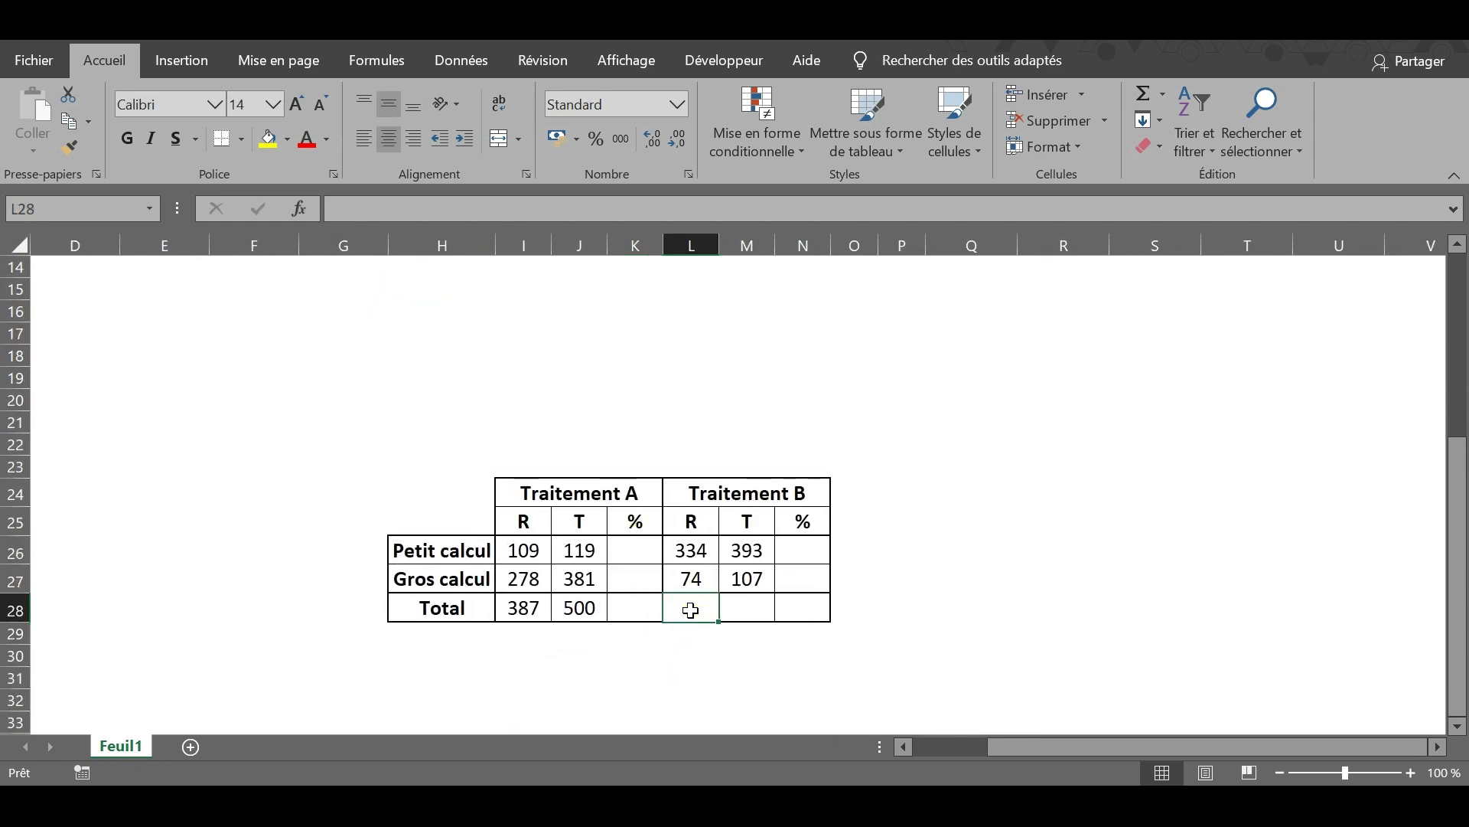
left_click(1140, 93)
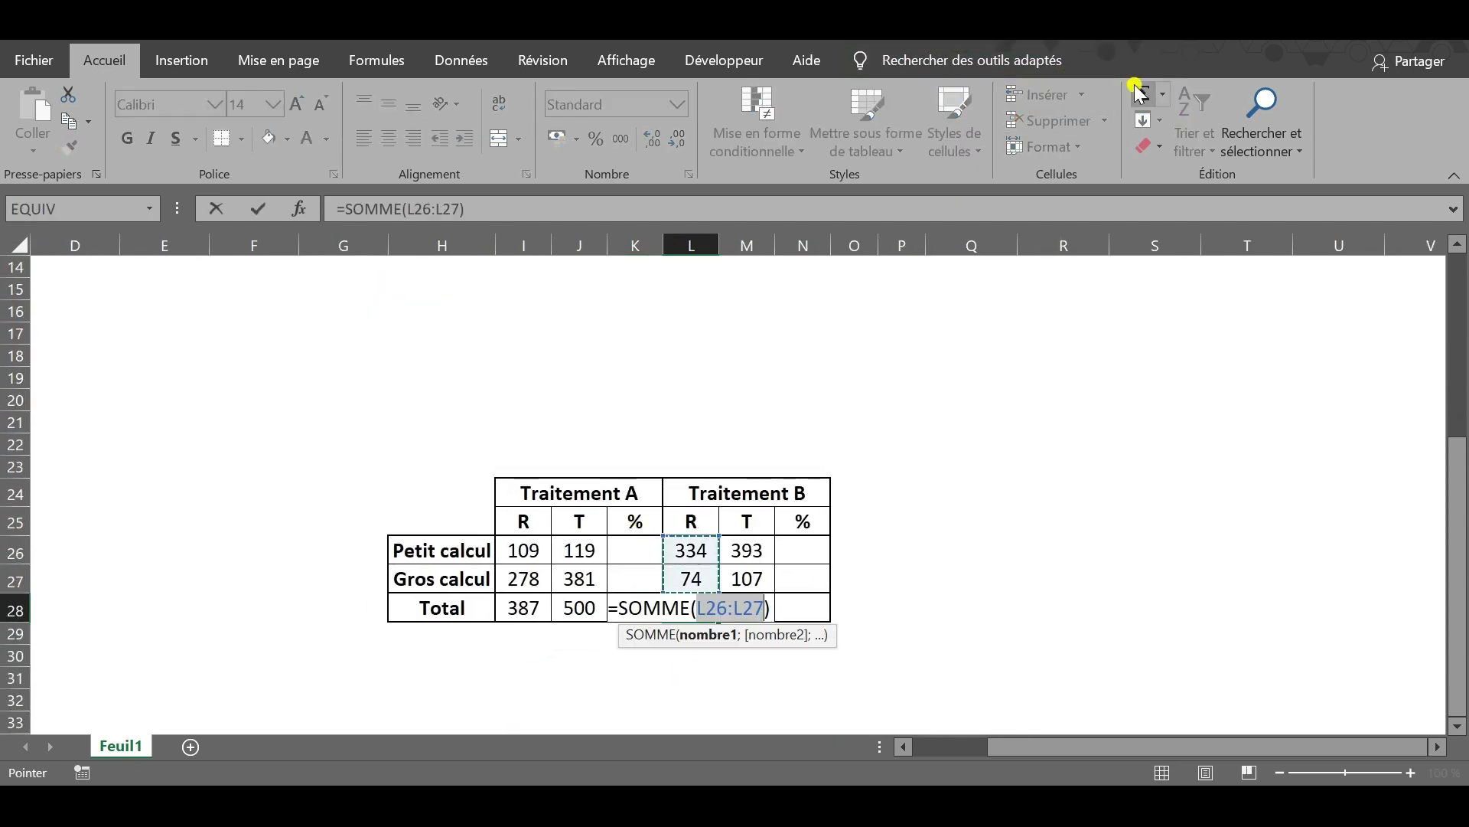
key("Return")
left_click(757, 604)
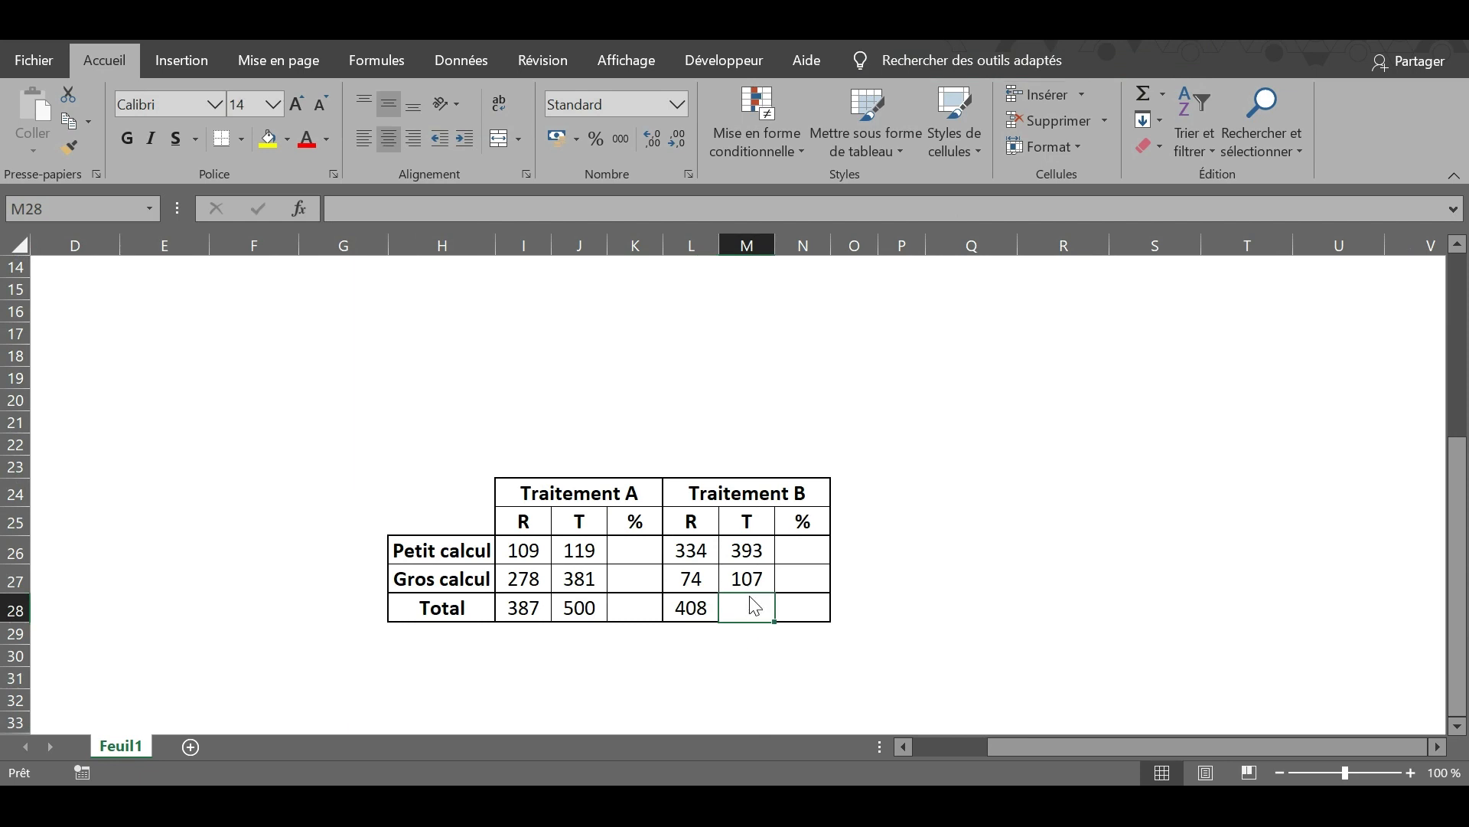
left_click(1142, 96)
key("Return")
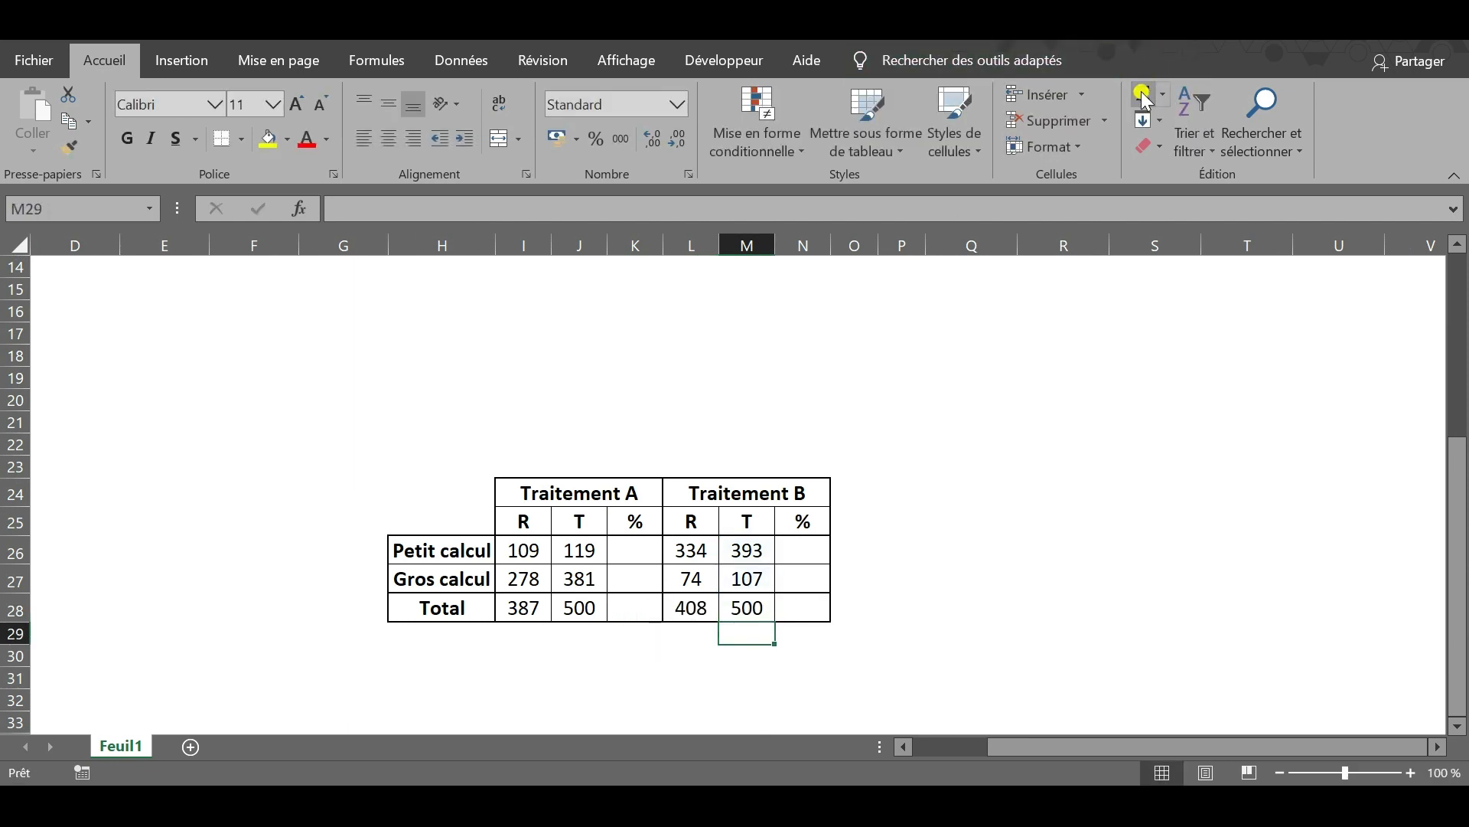
Calculate Traitement A's total percentage in K28 with the formula =I28/J28.
left_click(635, 606)
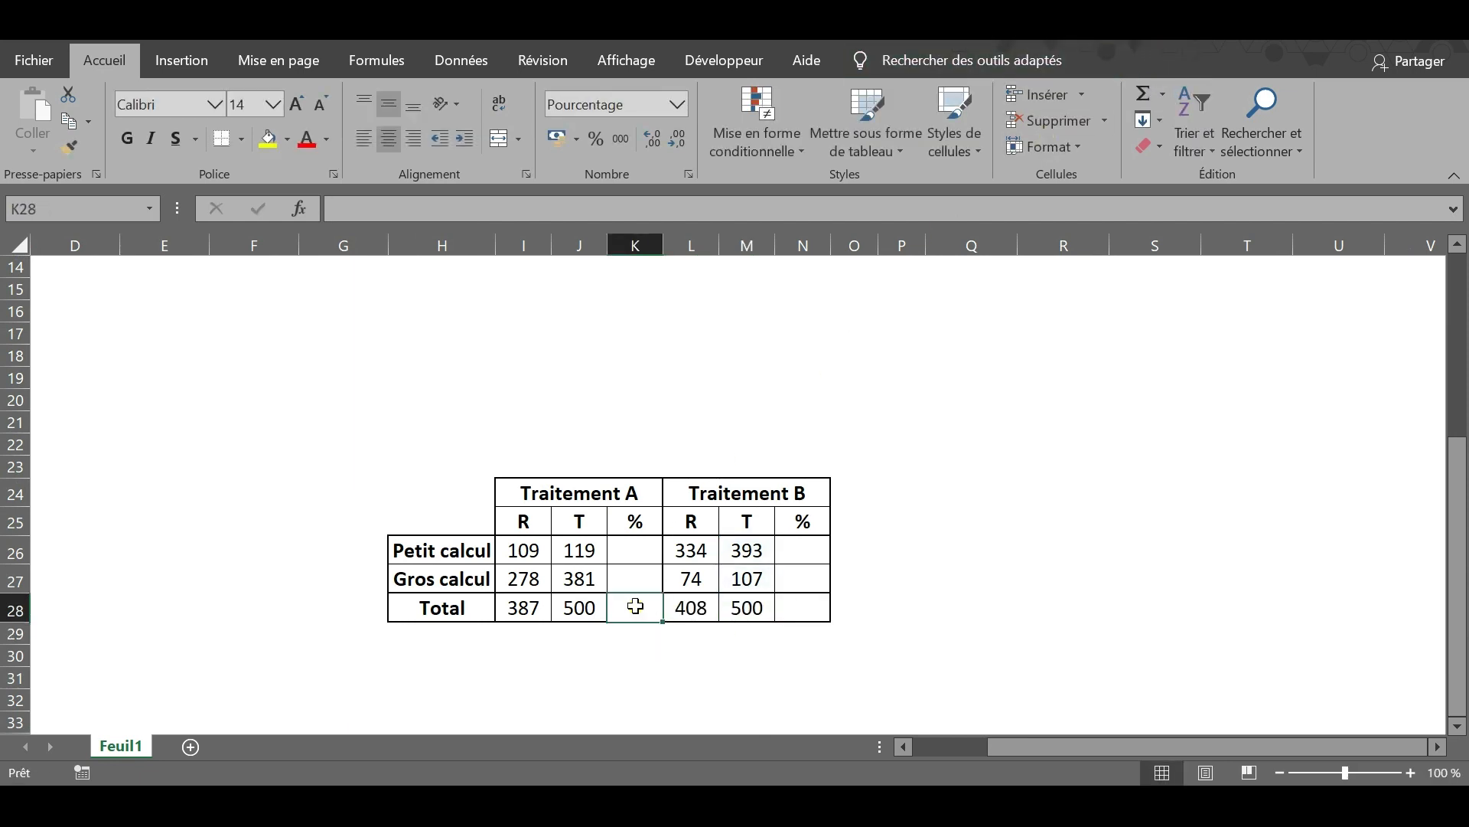
type("=")
left_click(521, 603)
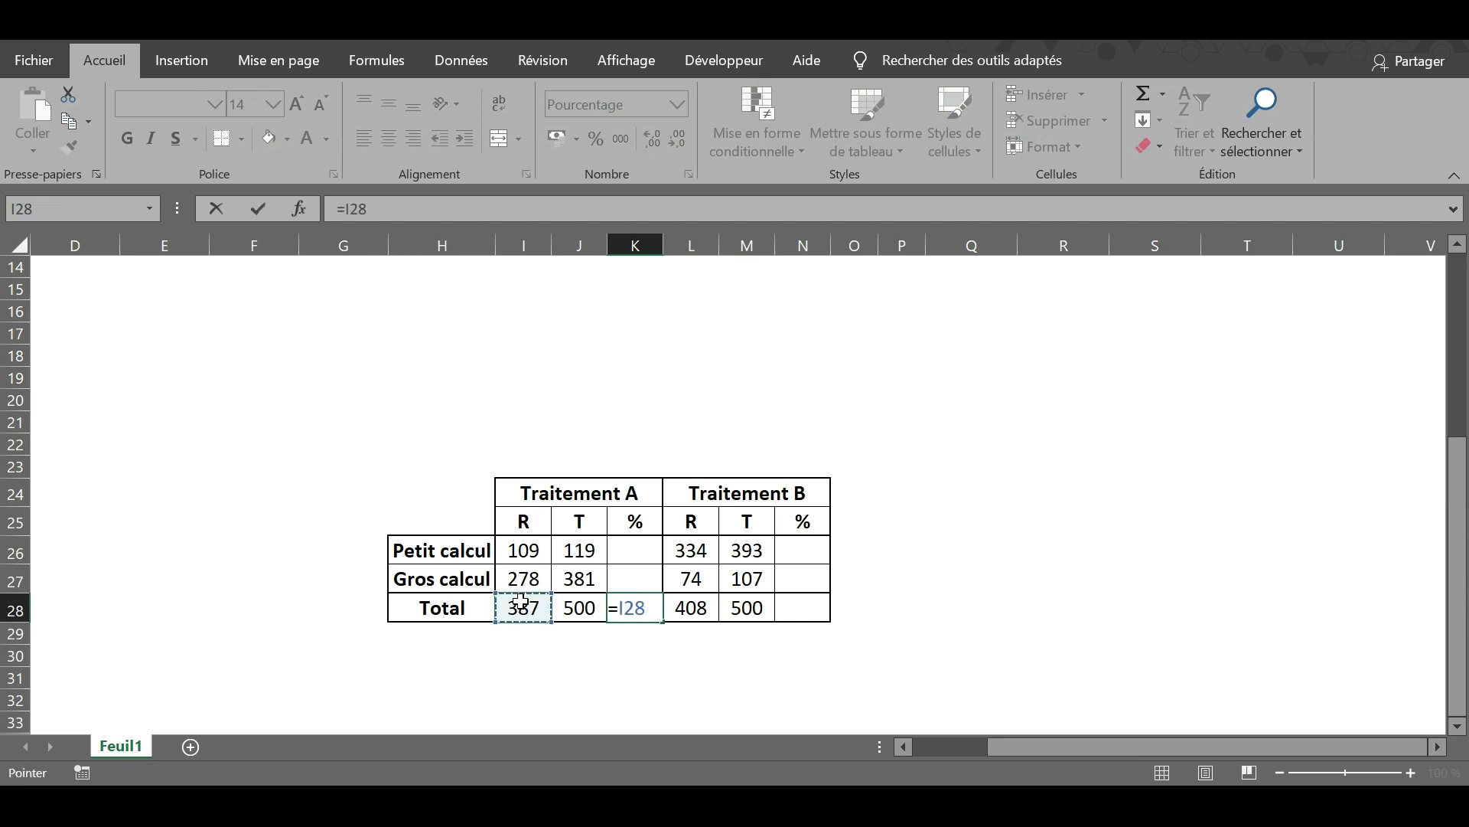
type("/")
left_click(573, 609)
key("Return")
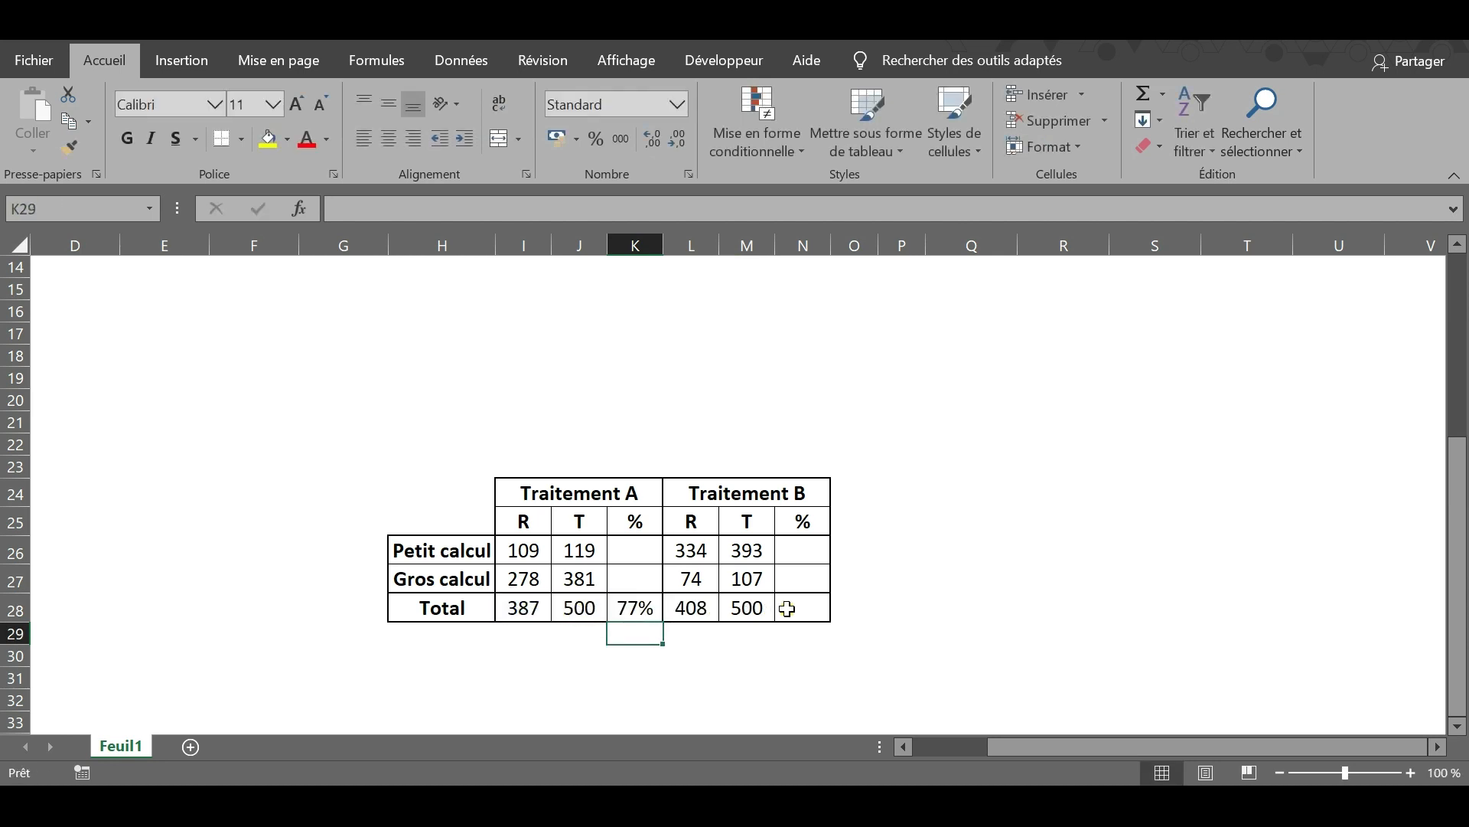
Calculate Traitement B's total percentage in N28 with the formula =L28/M28.
left_click(787, 608)
type("=")
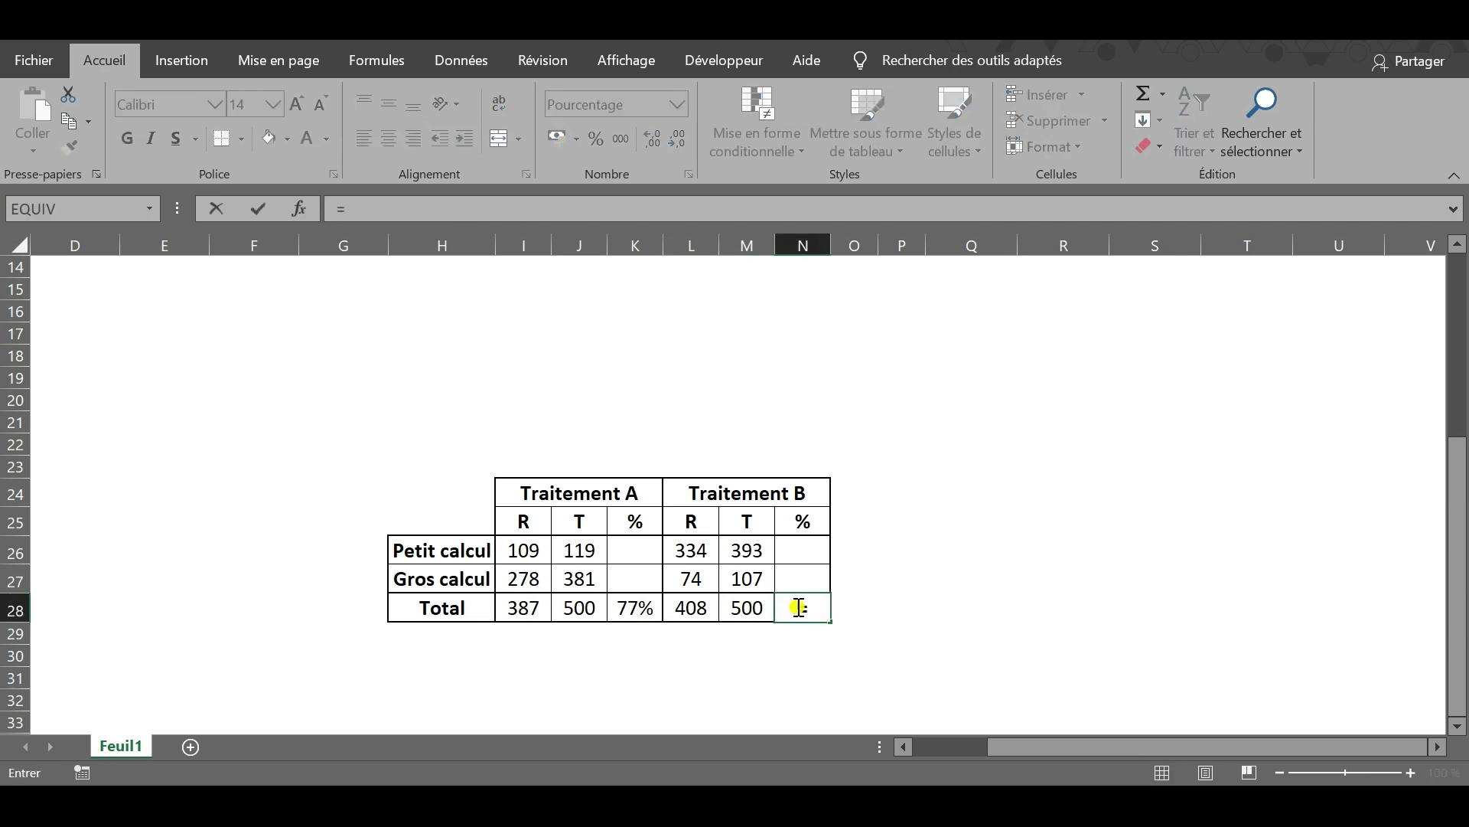
left_click(694, 606)
type("/")
left_click(746, 607)
key("Return")
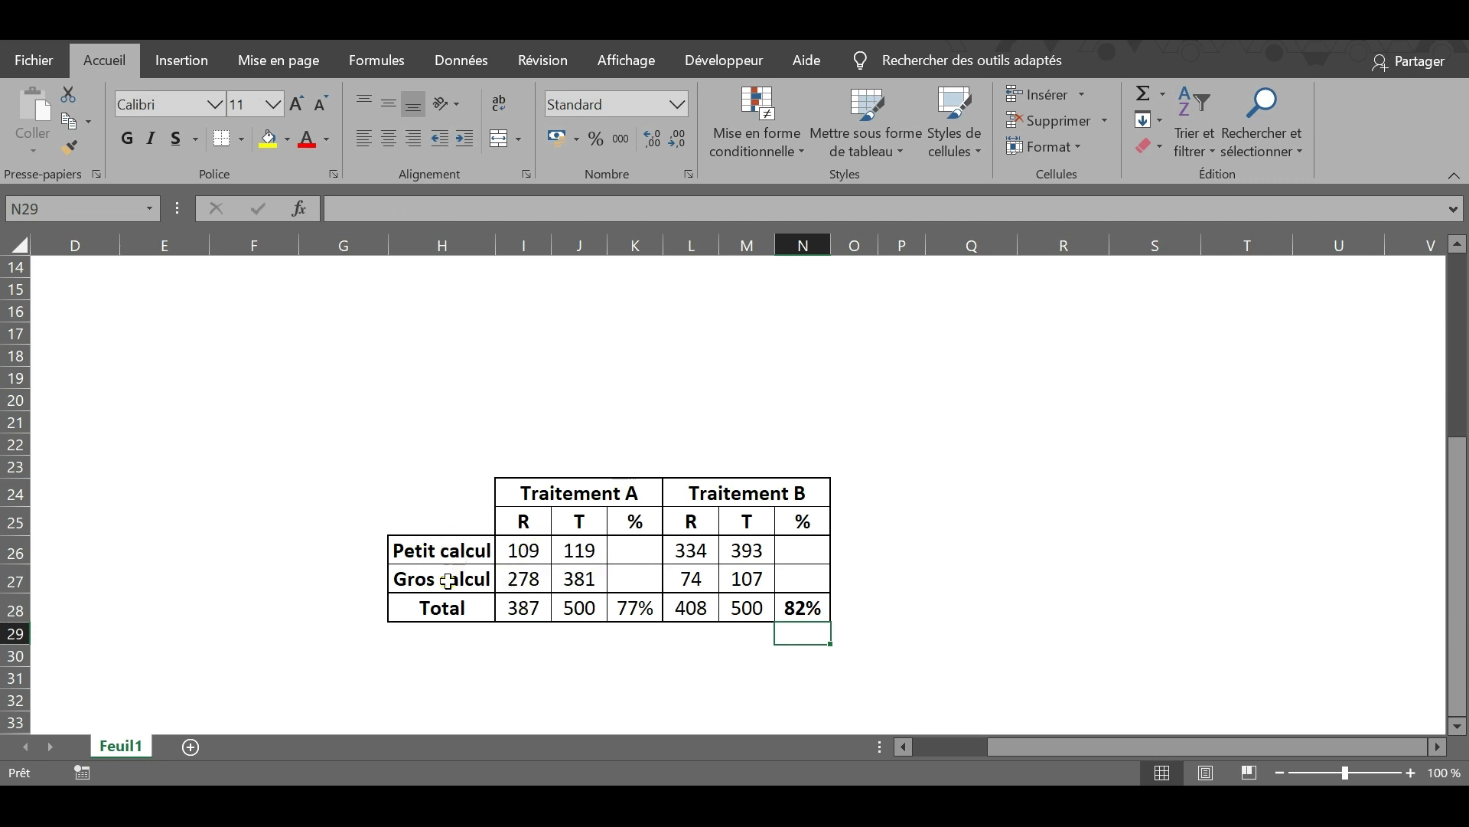
left_click(632, 554)
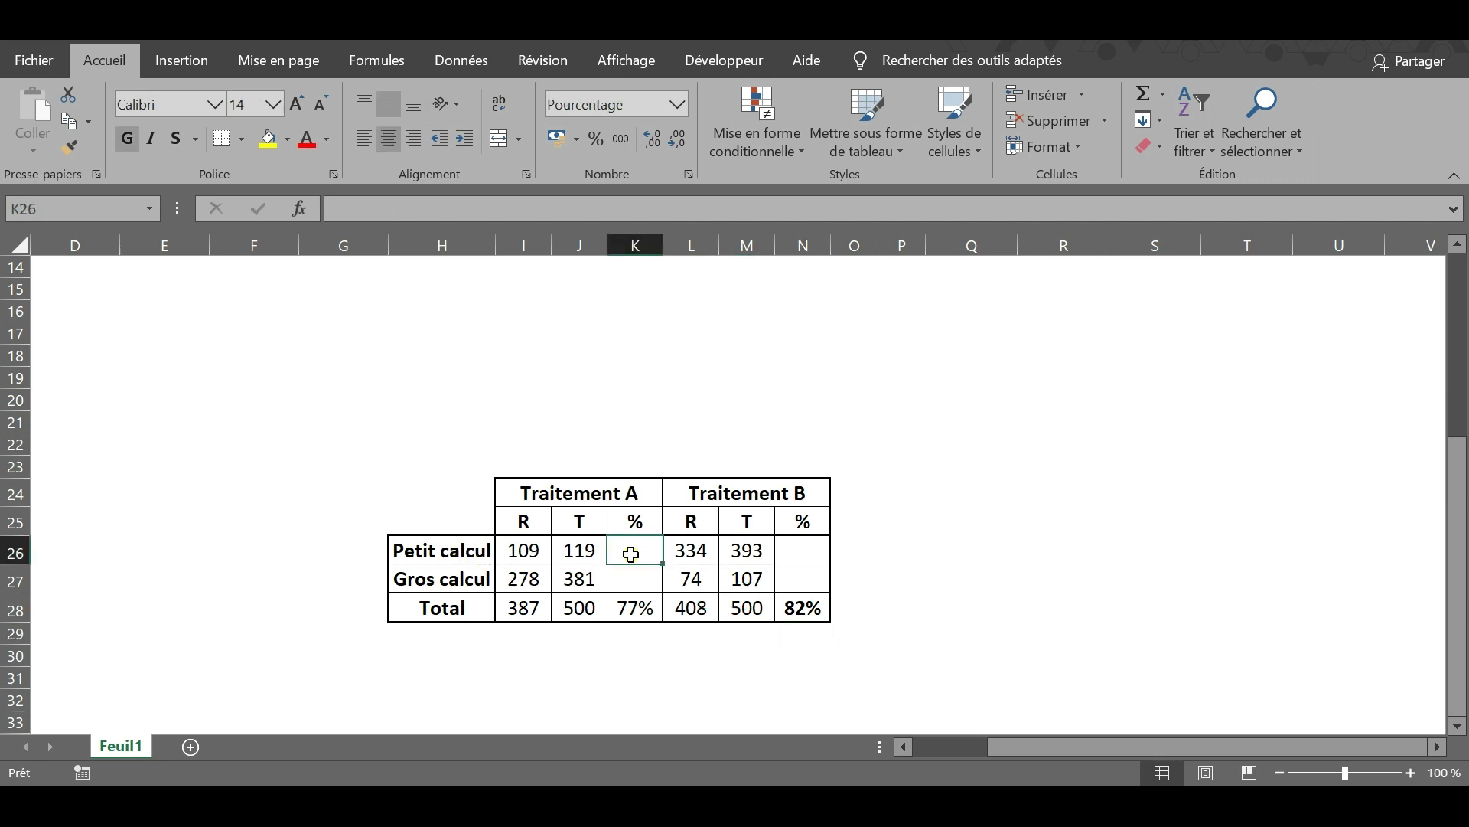
type("=")
left_click(524, 548)
type("/")
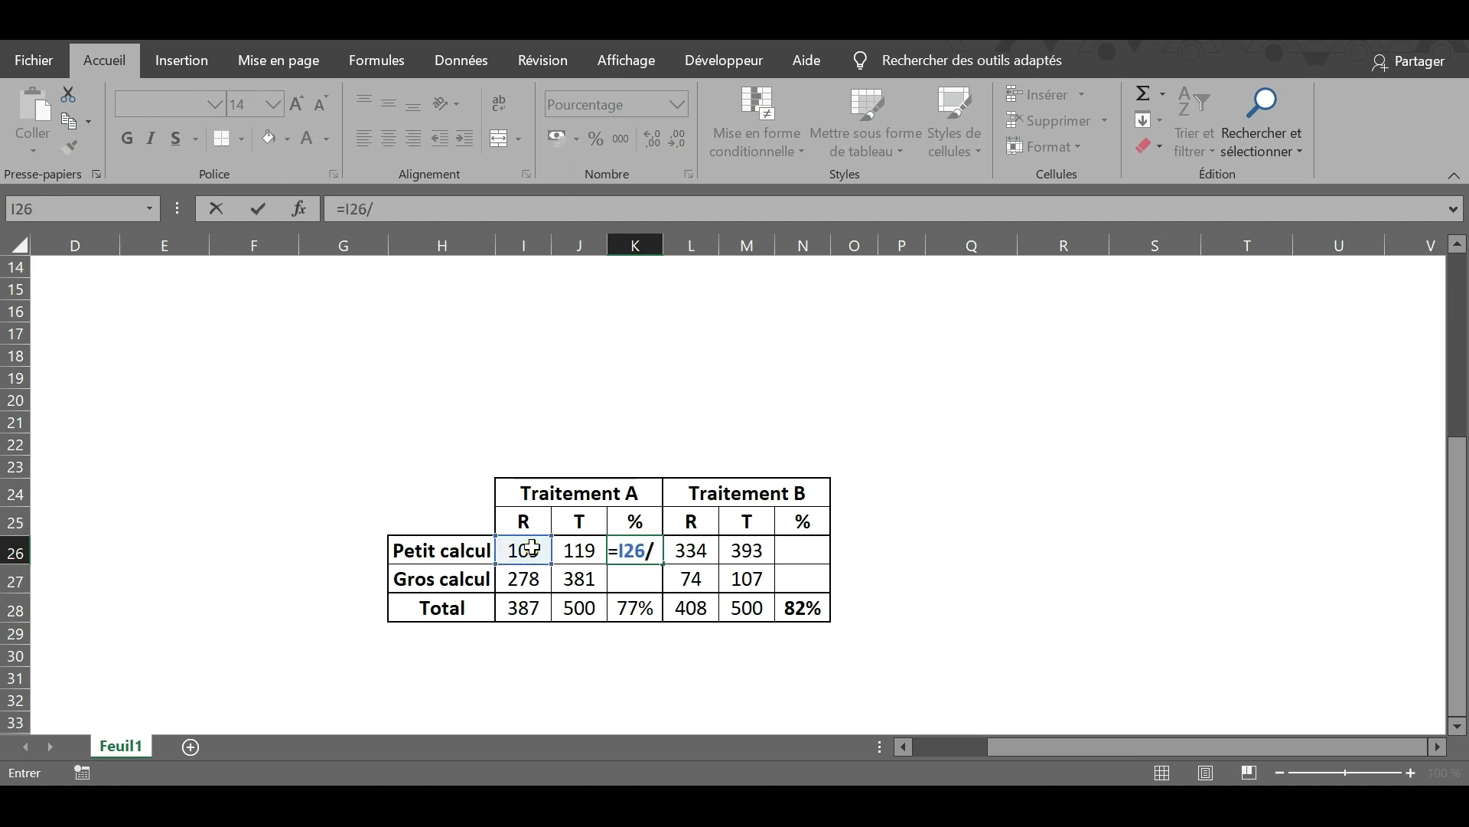
left_click(573, 548)
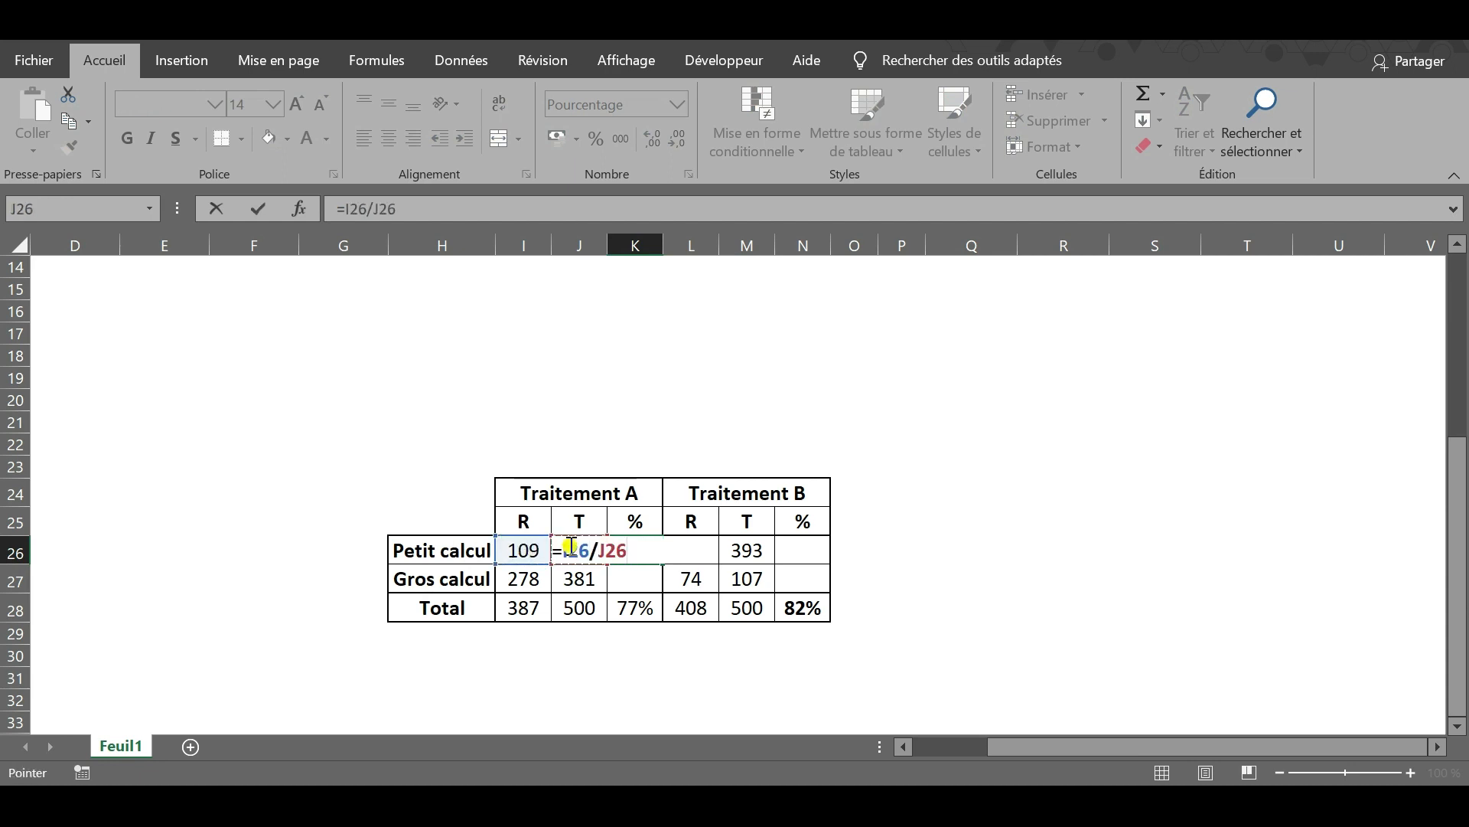
key("Escape")
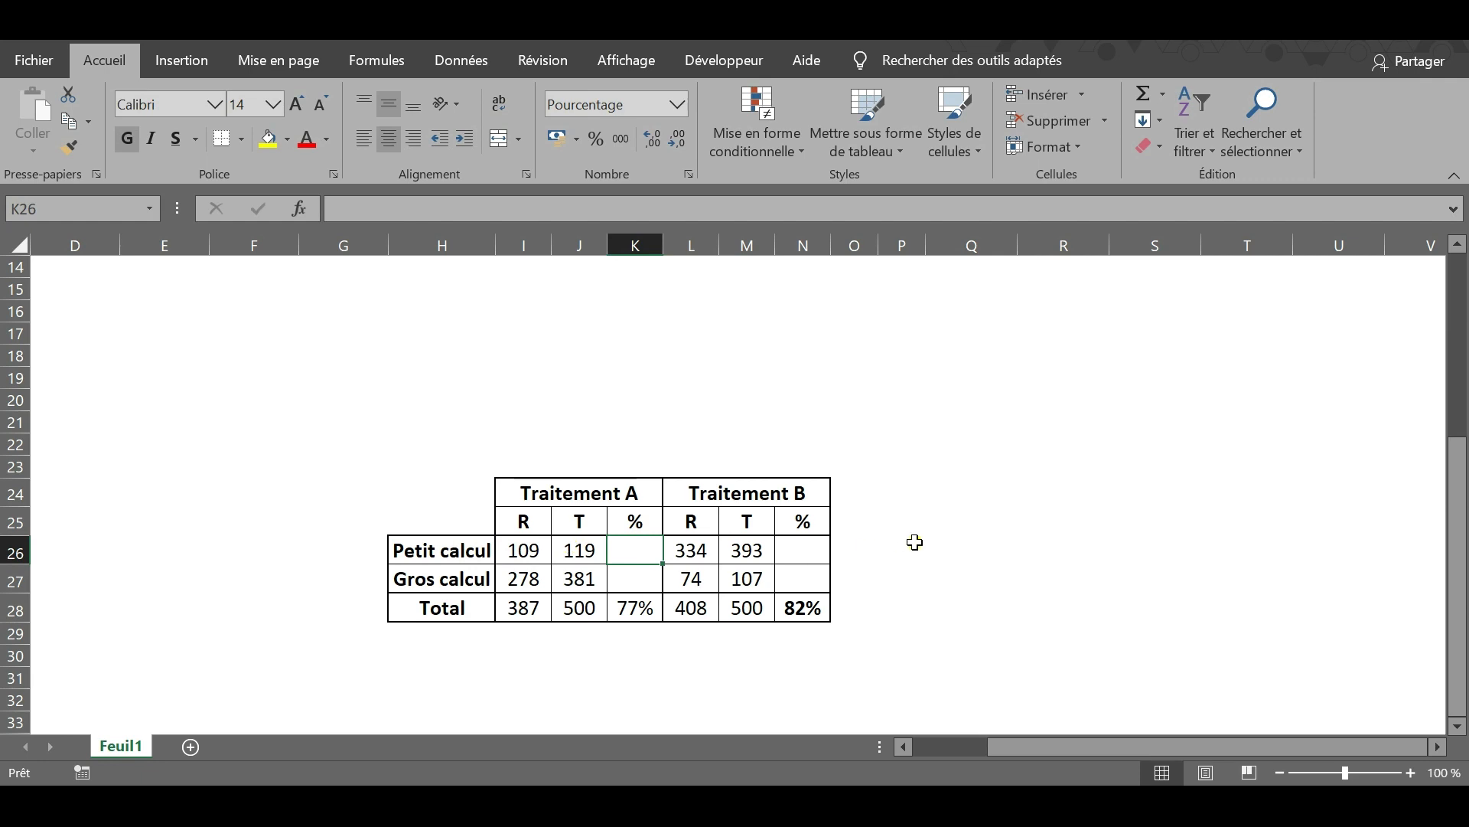
Calculate Traitement B's Petit calcul percentage in N26 with the formula =L26/M26.
left_click(802, 542)
type("=")
left_click(695, 550)
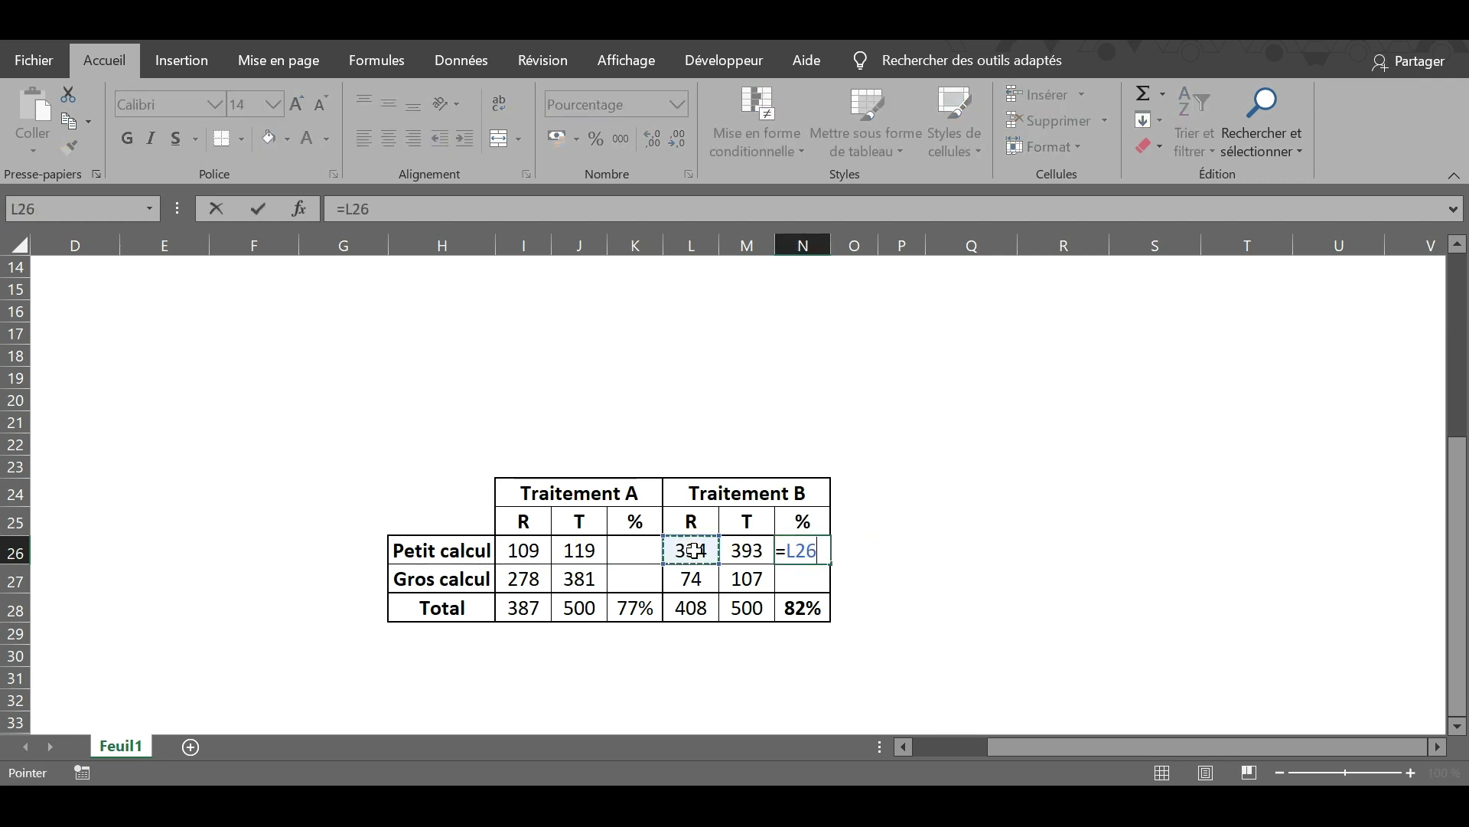
type("/")
left_click(743, 550)
key("Return")
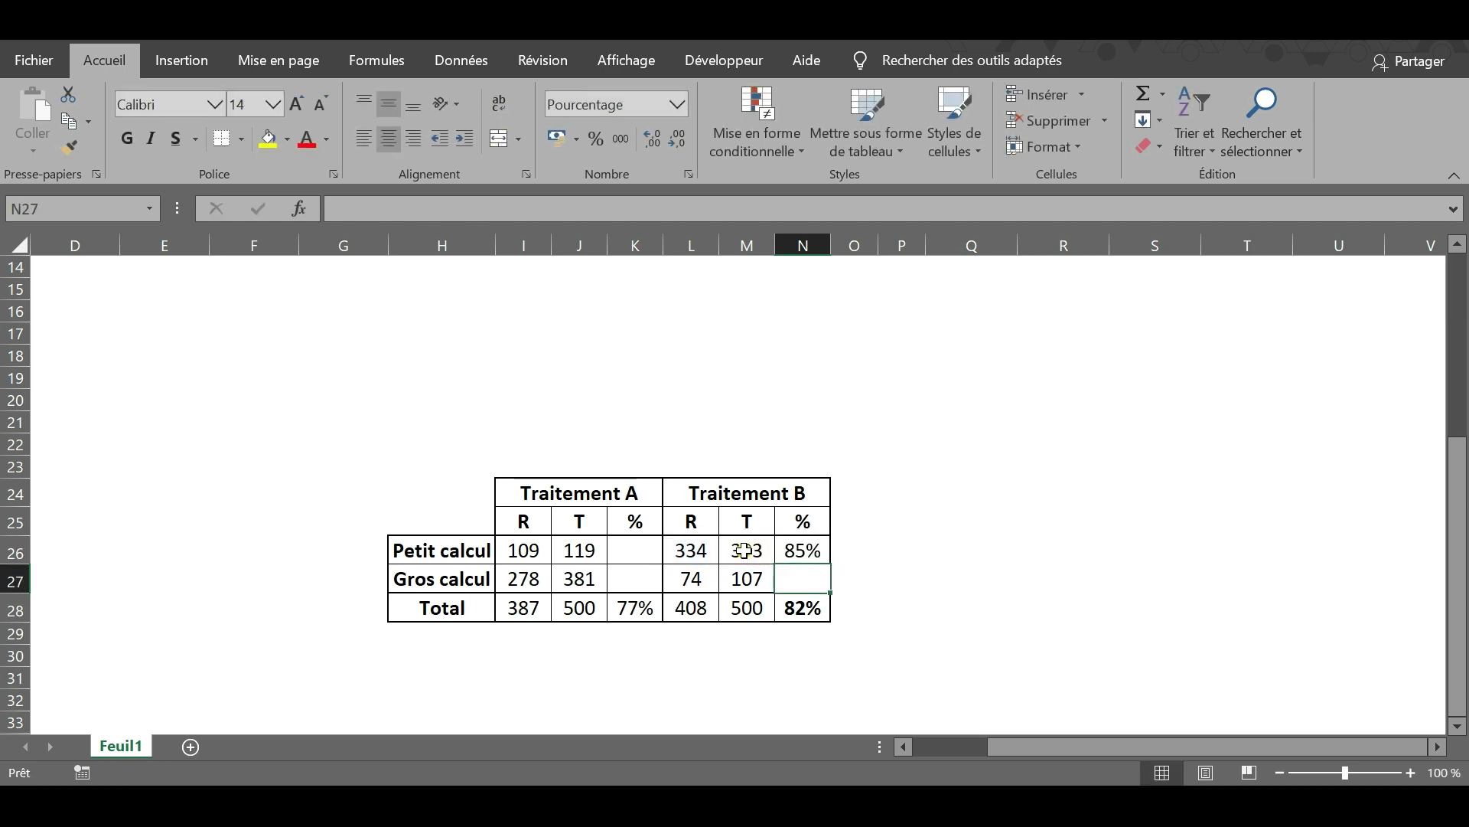
Calculate Traitement B's Gros calcul percentage in N27 by dividing its R value in L27 by its T value in M27.
type("=")
left_click(698, 585)
type("/")
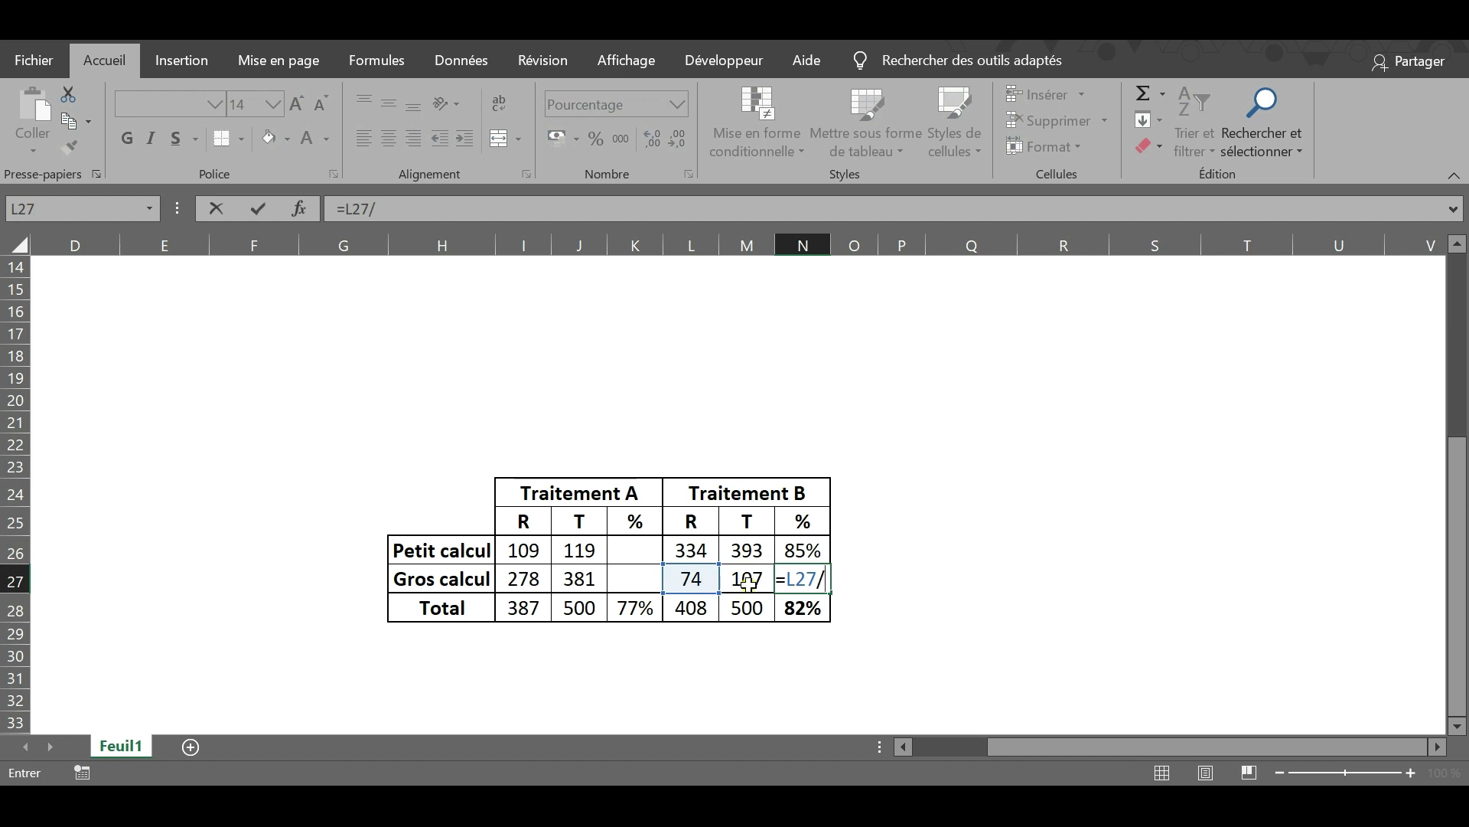
left_click(747, 581)
key("Return")
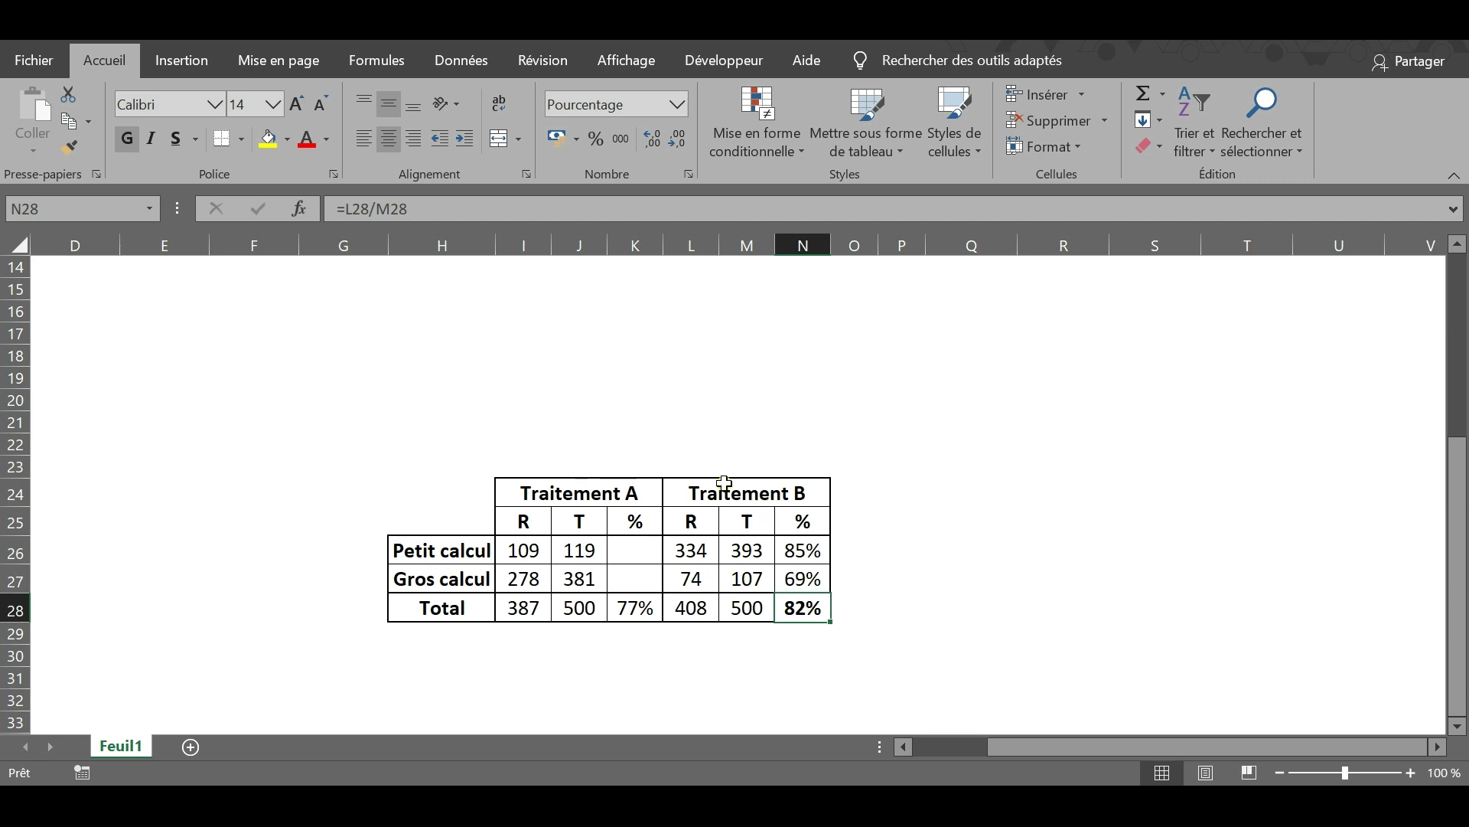
Calculate Traitement A's Petit calcul percentage in K26 with the formula =I26/J26.
left_click(622, 553)
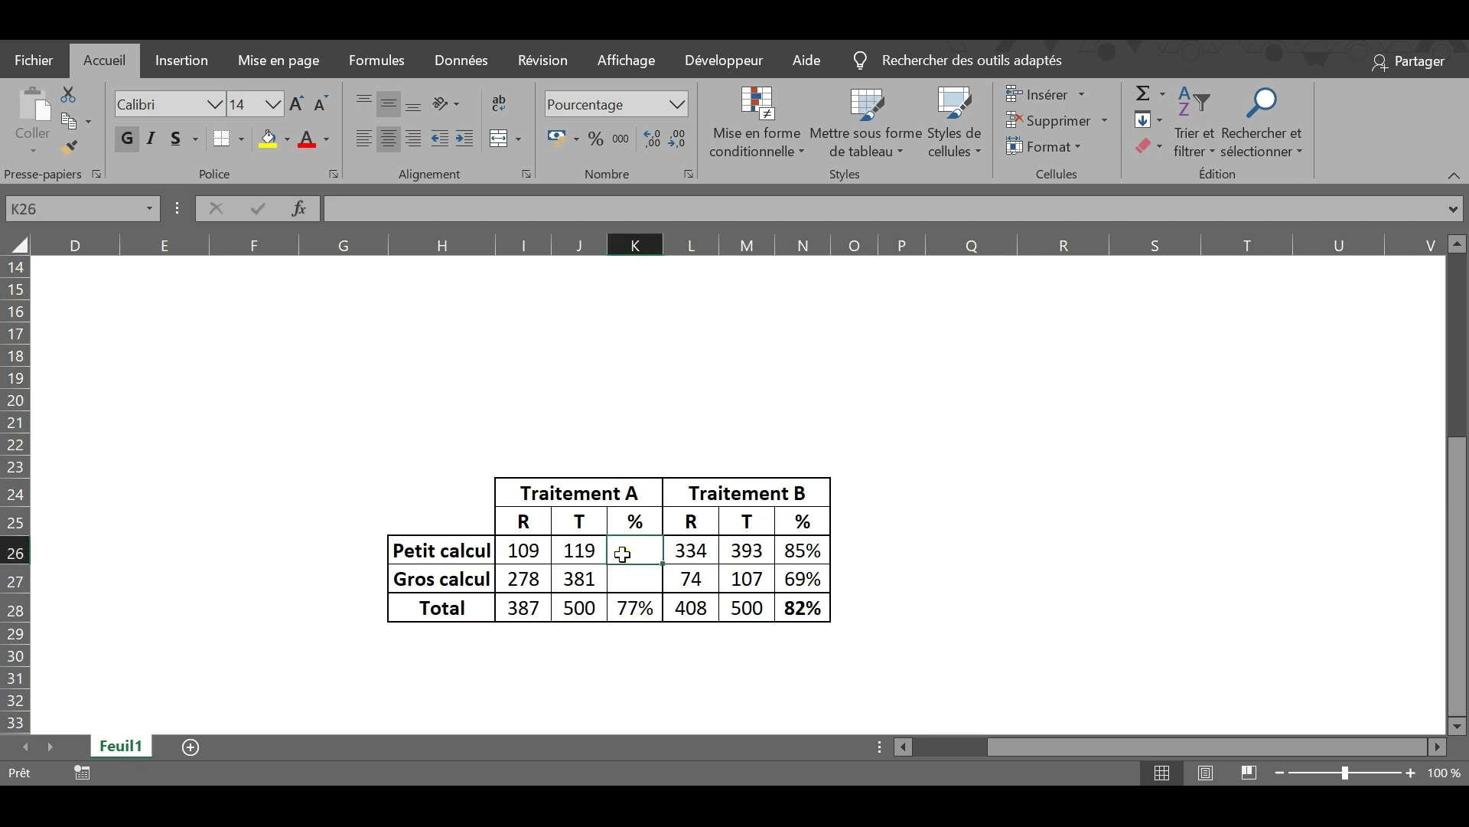
type("=")
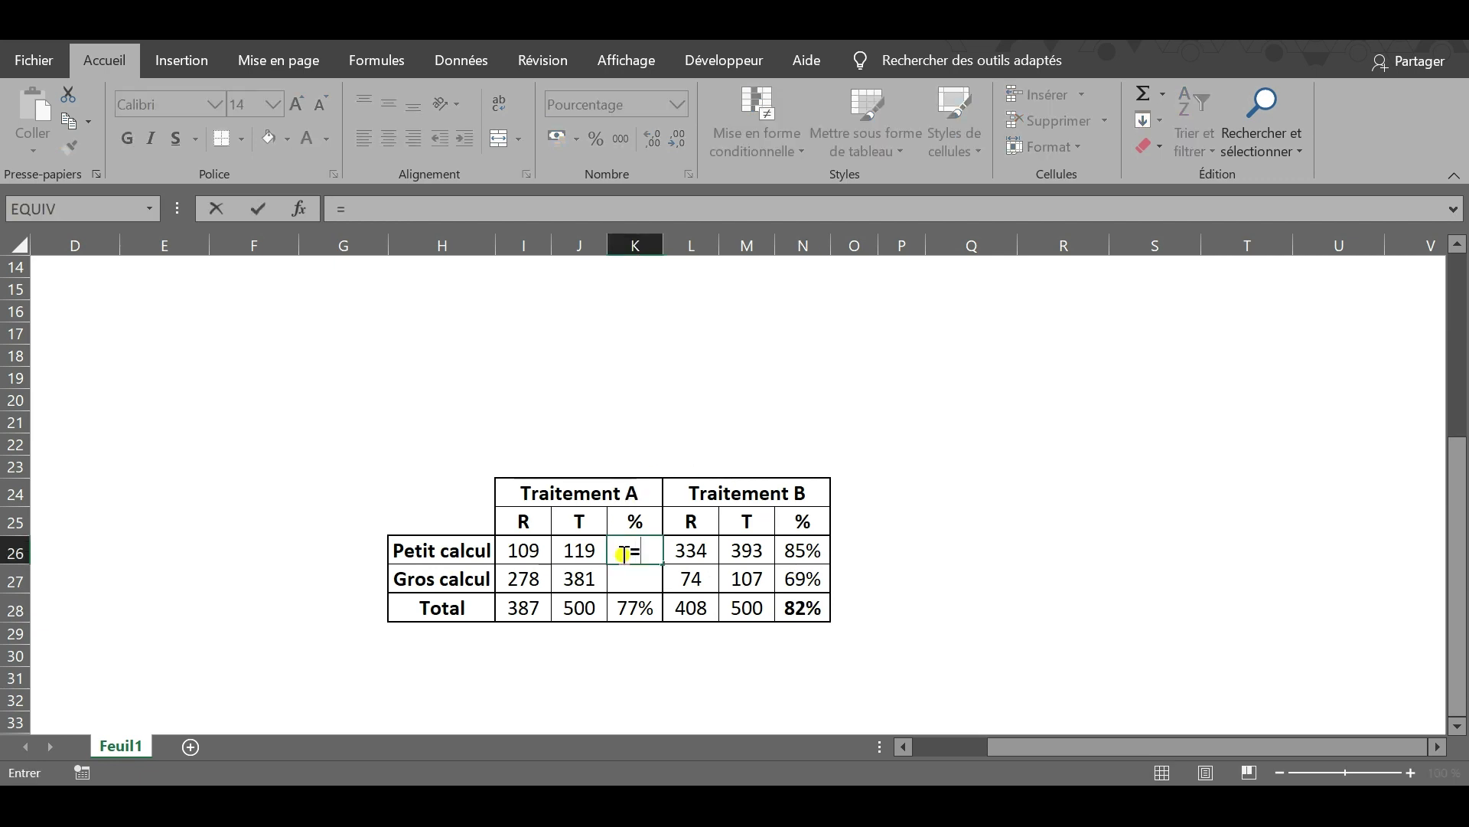
left_click(522, 545)
type("/")
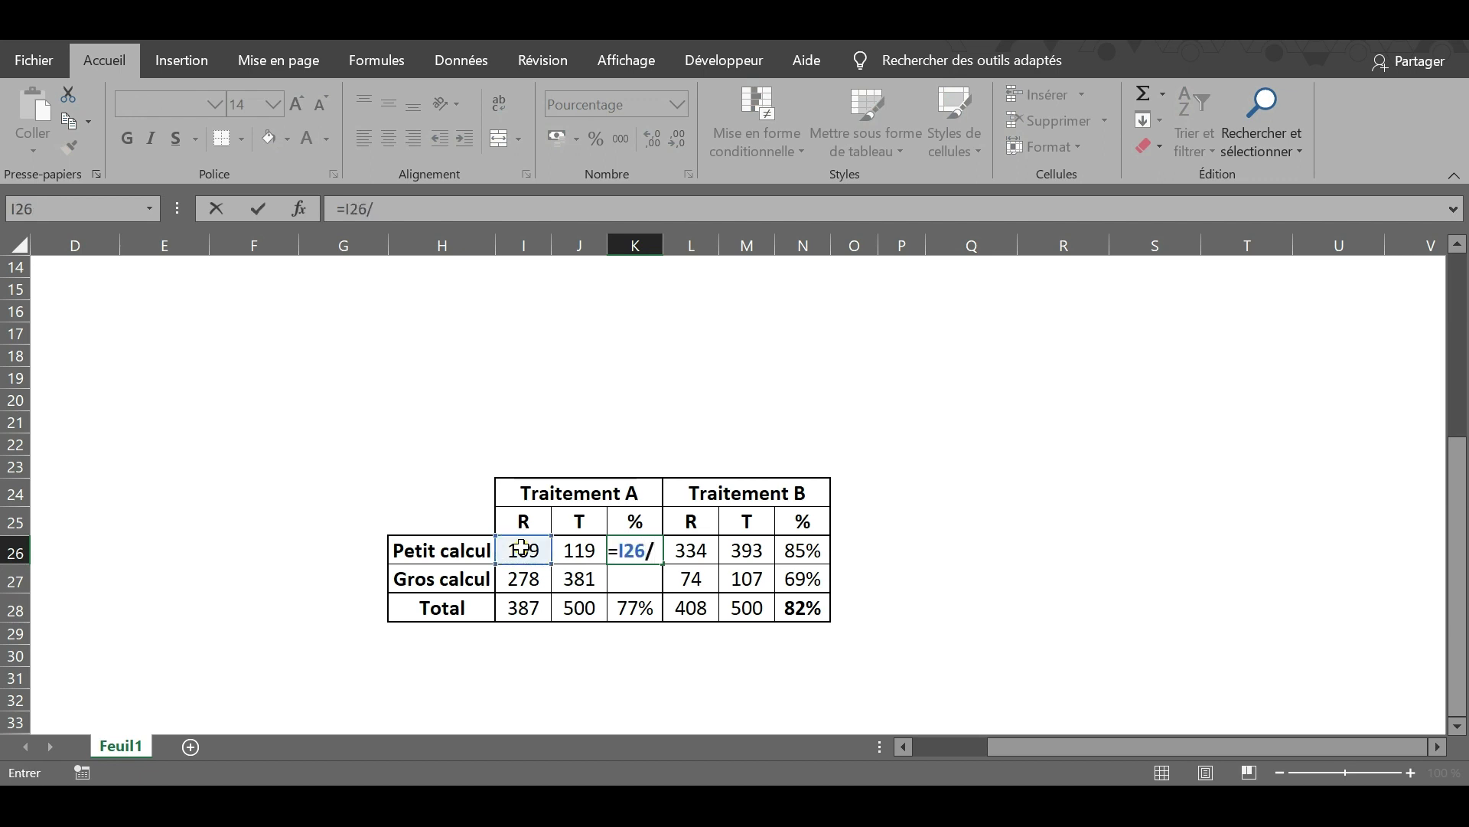
left_click(581, 551)
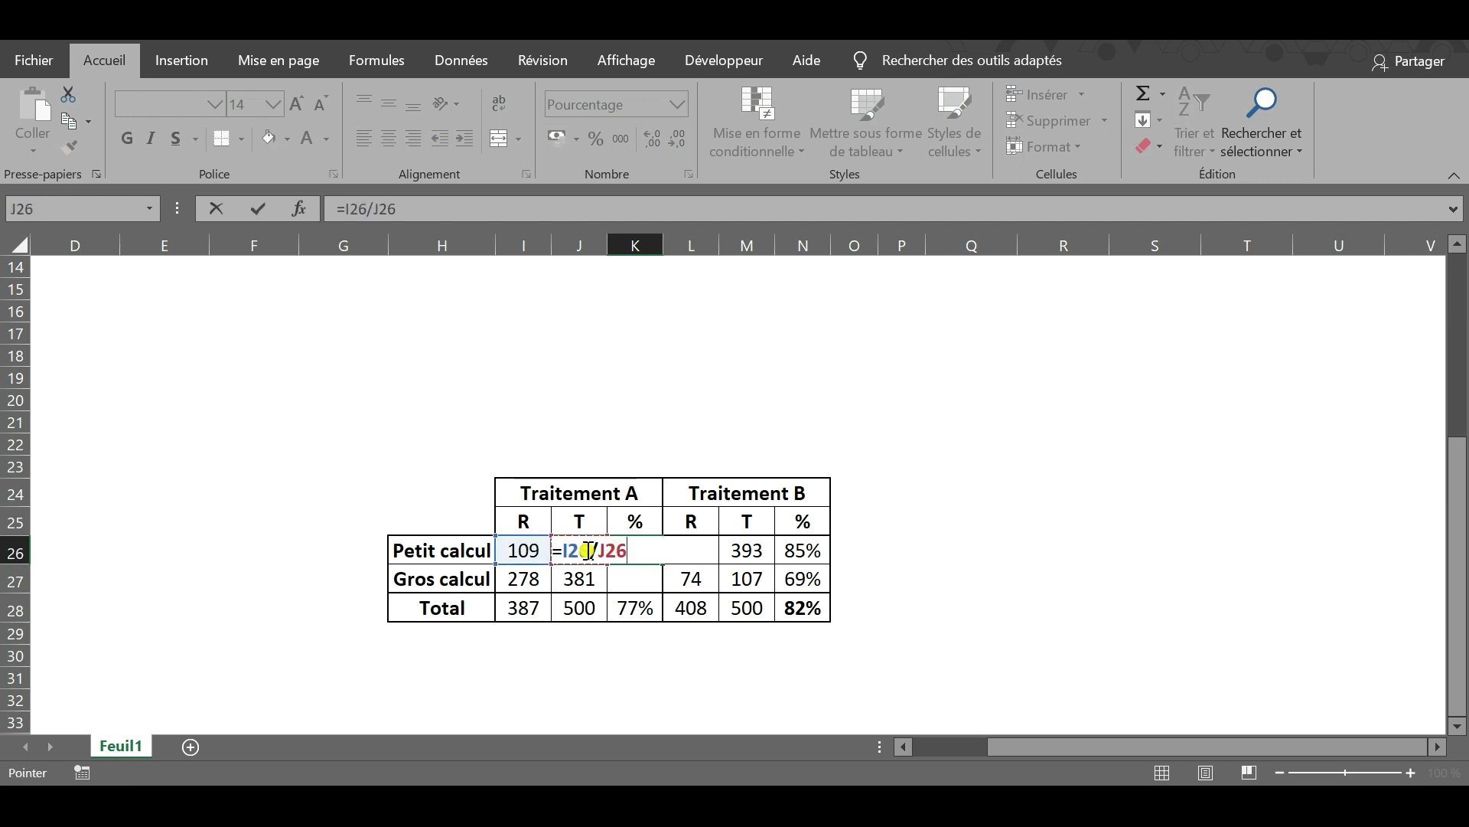
key("Return")
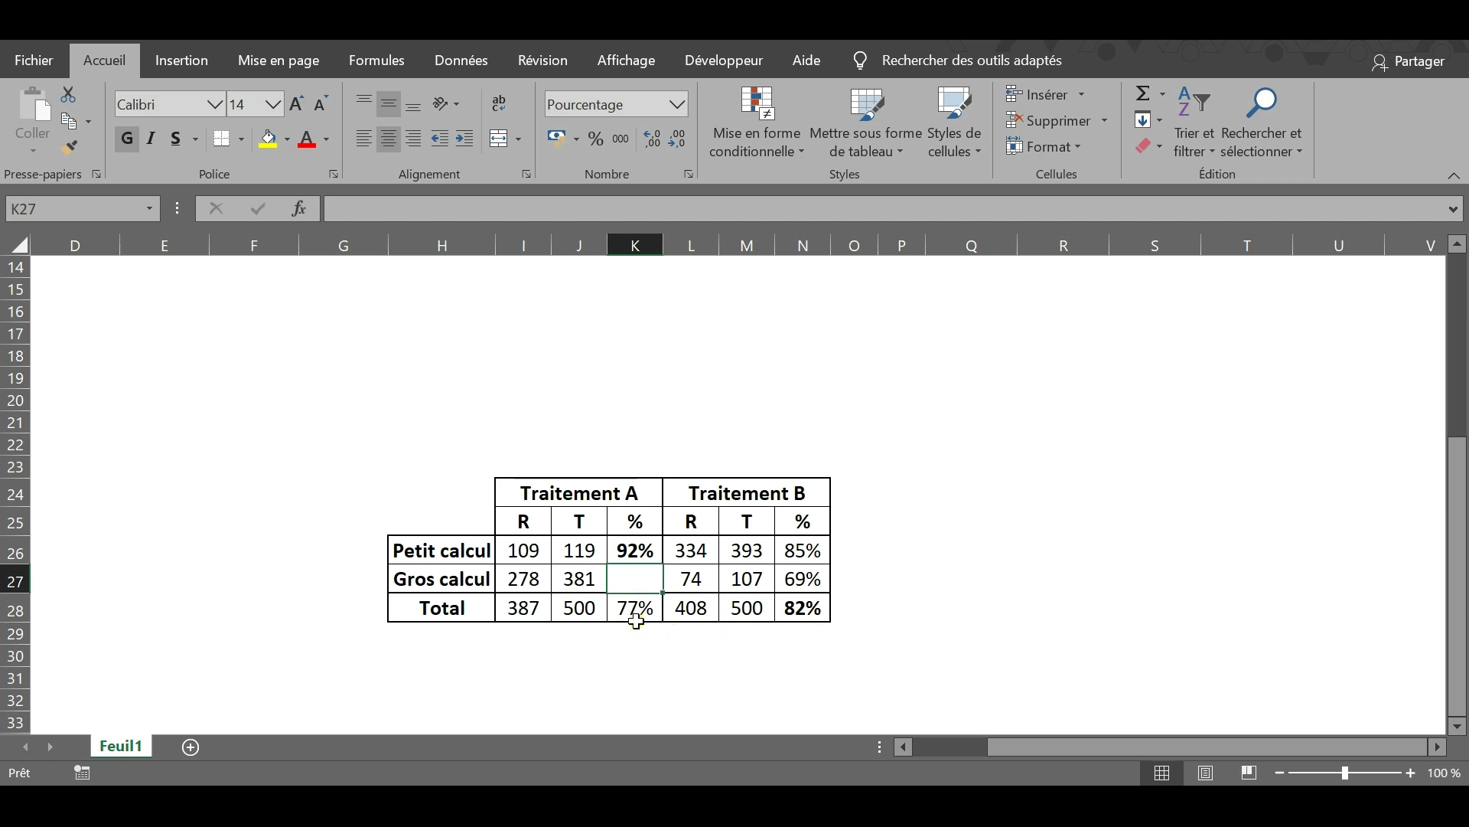
Calculate Traitement A's Gros calcul percentage in K27 by dividing its R value in I27 by its T value in J27.
type("=")
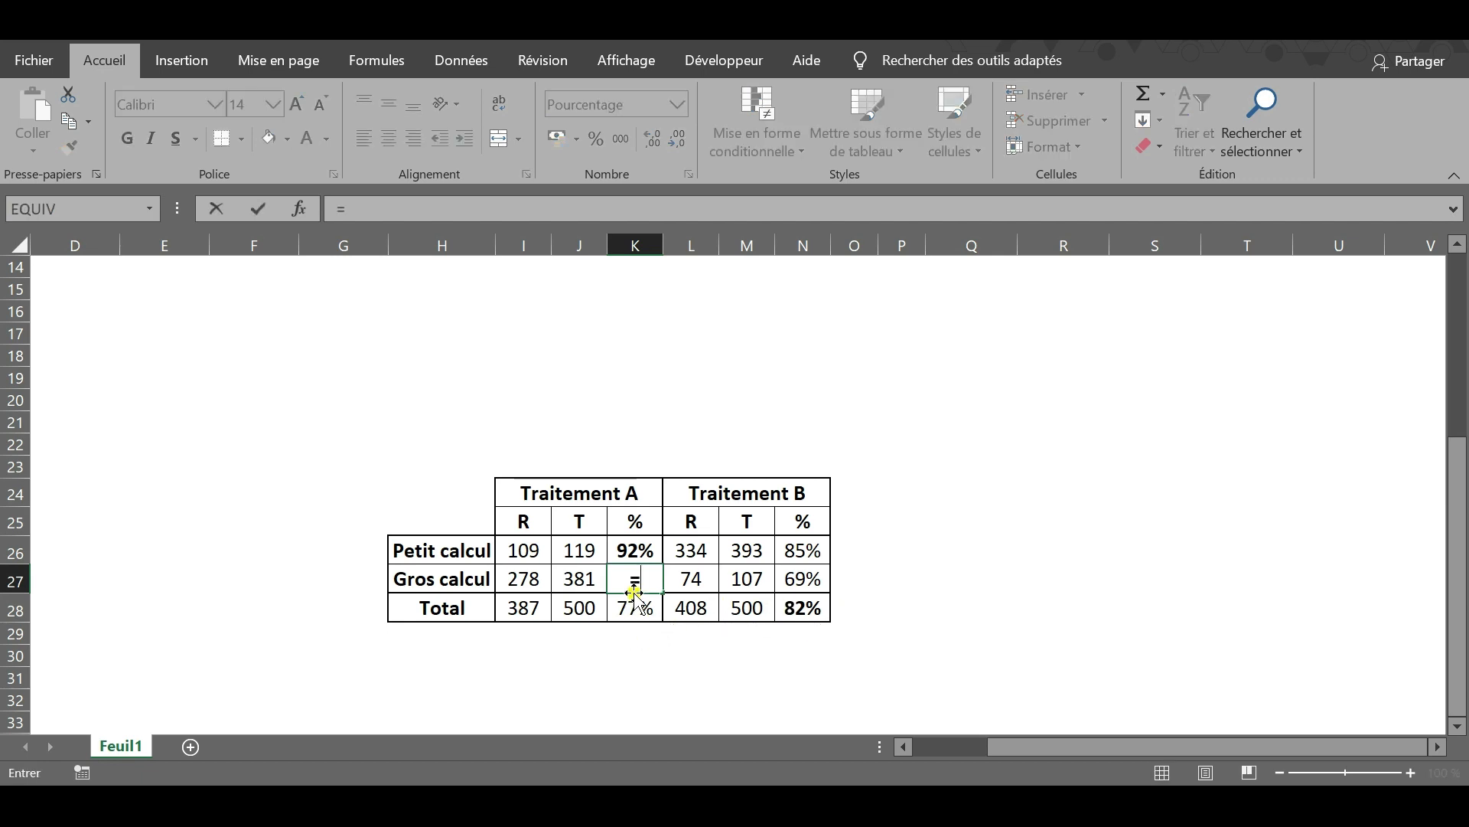
left_click(527, 580)
type("/")
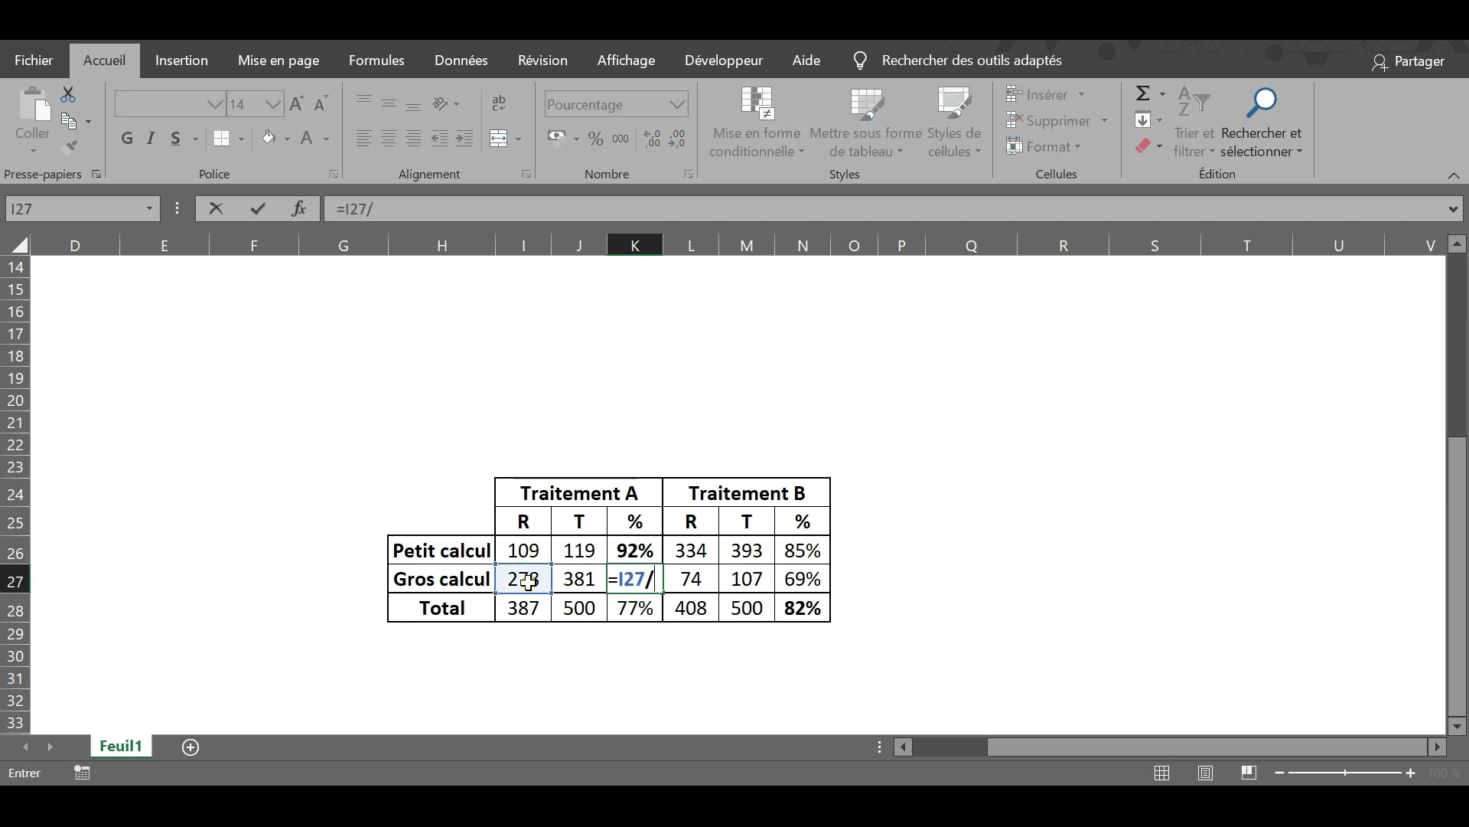
left_click(575, 580)
key("Return")
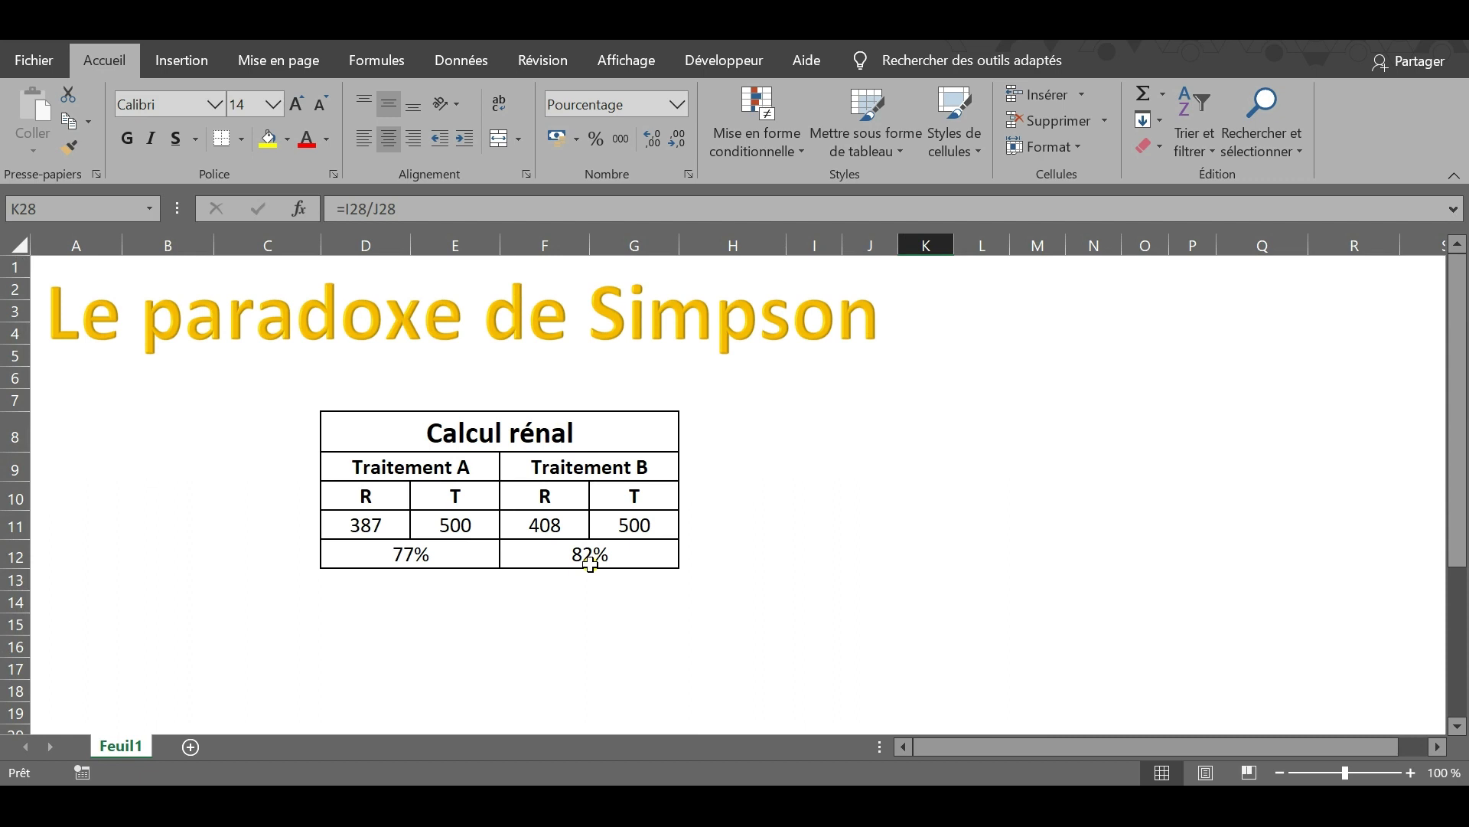
Compare the treatment percentages in the Calcul rénal table with those in the table split into Petit calcul and Gros calcul.
scroll(590, 565, "down", 4)
scroll(590, 565, "right", 2)
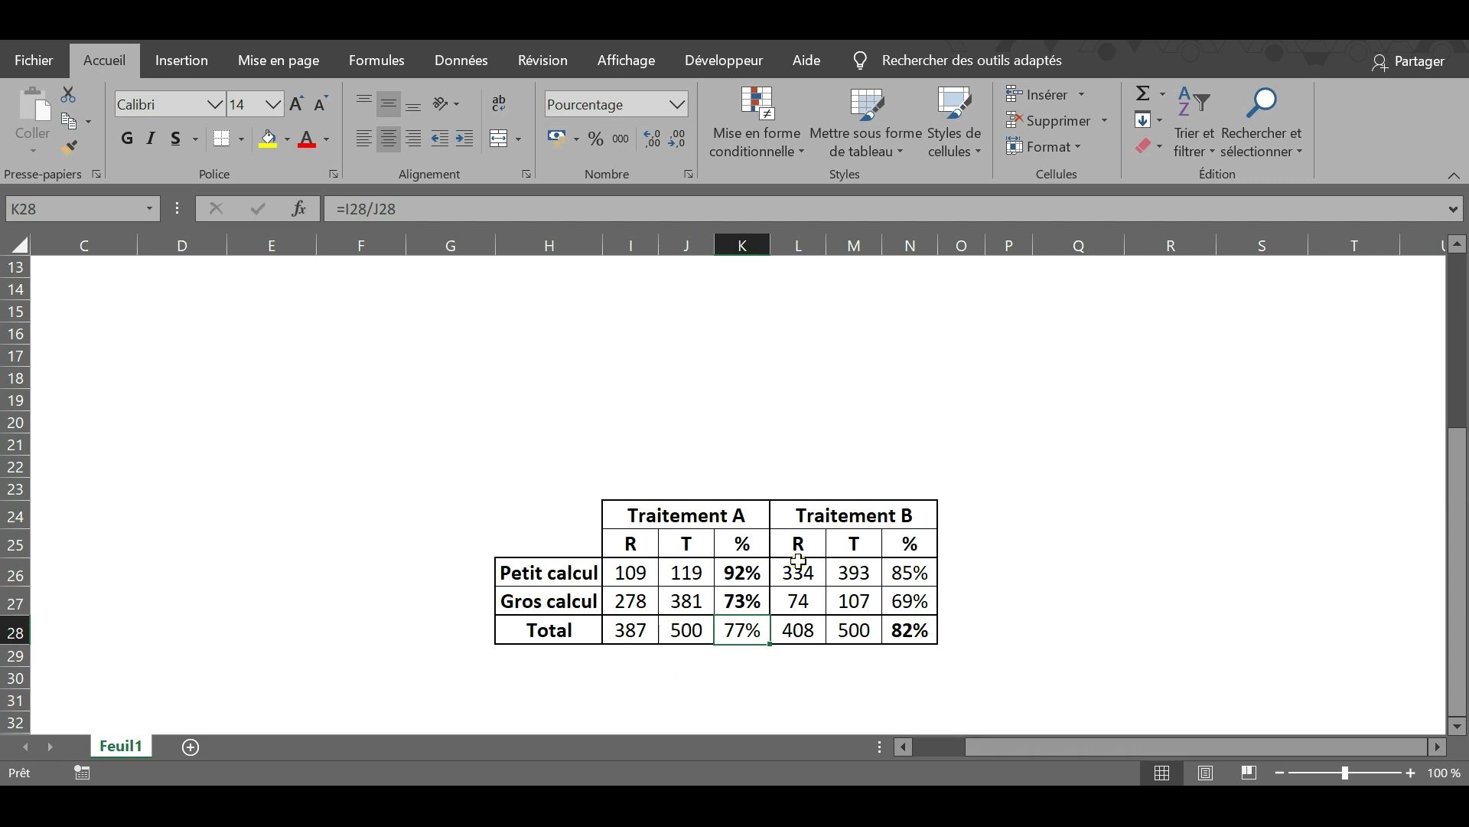
left_click(817, 676)
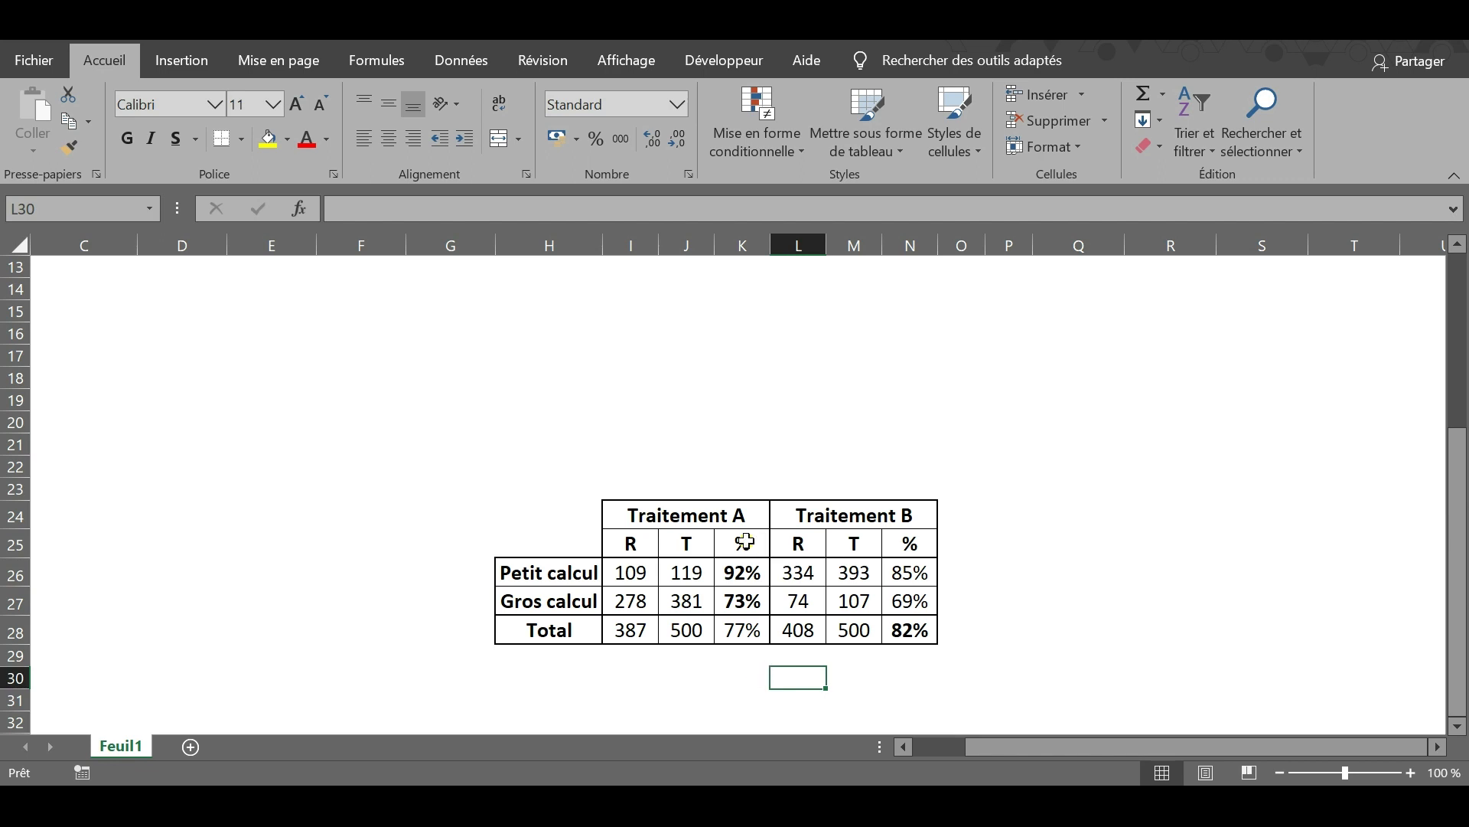
scroll(746, 541, "up", 4)
scroll(746, 541, "left", 2)
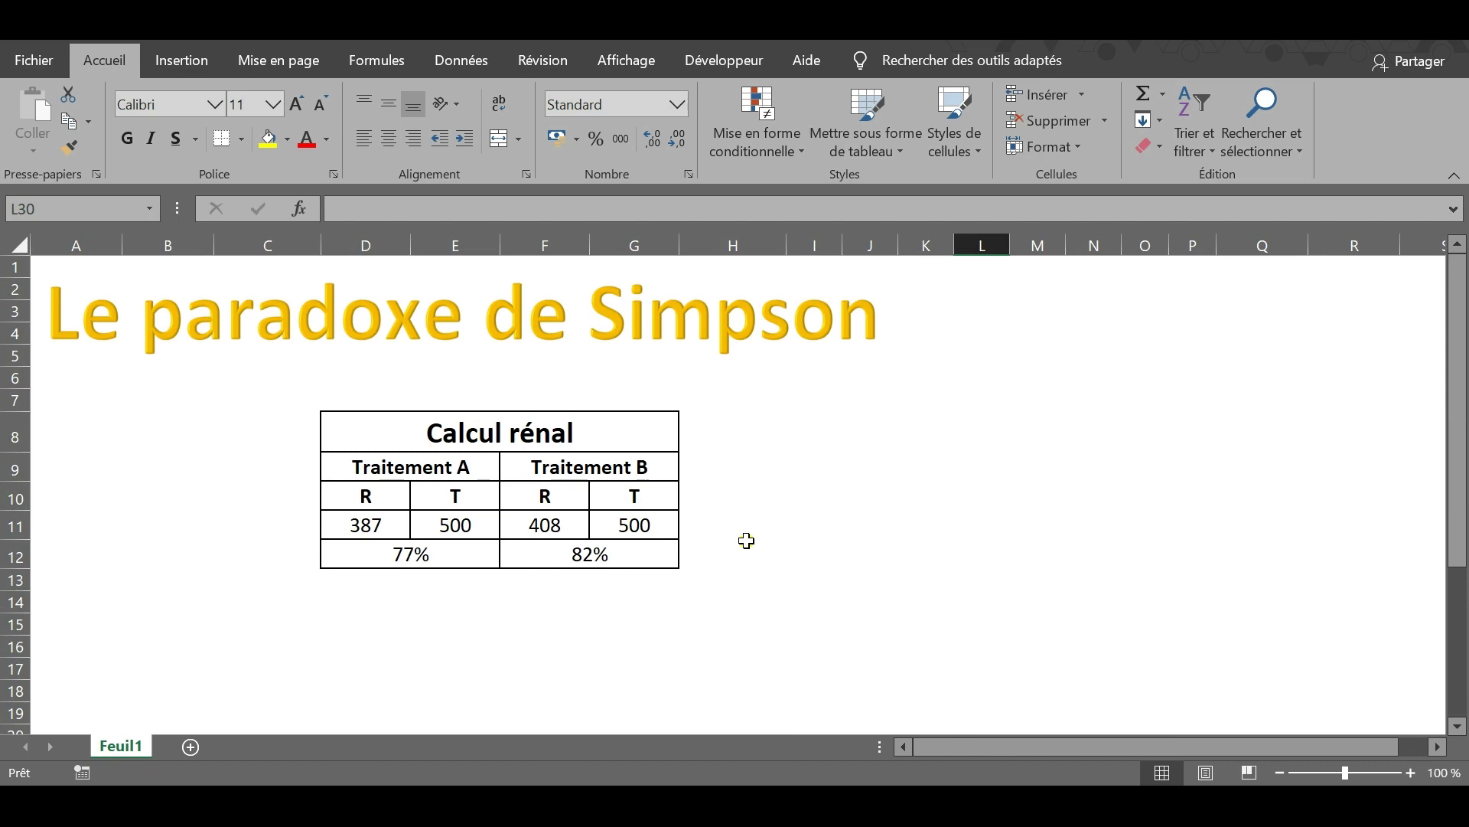
scroll(746, 540, "down", 4)
scroll(746, 540, "right", 2)
scroll(746, 540, "down", 1)
scroll(746, 540, "right", 1)
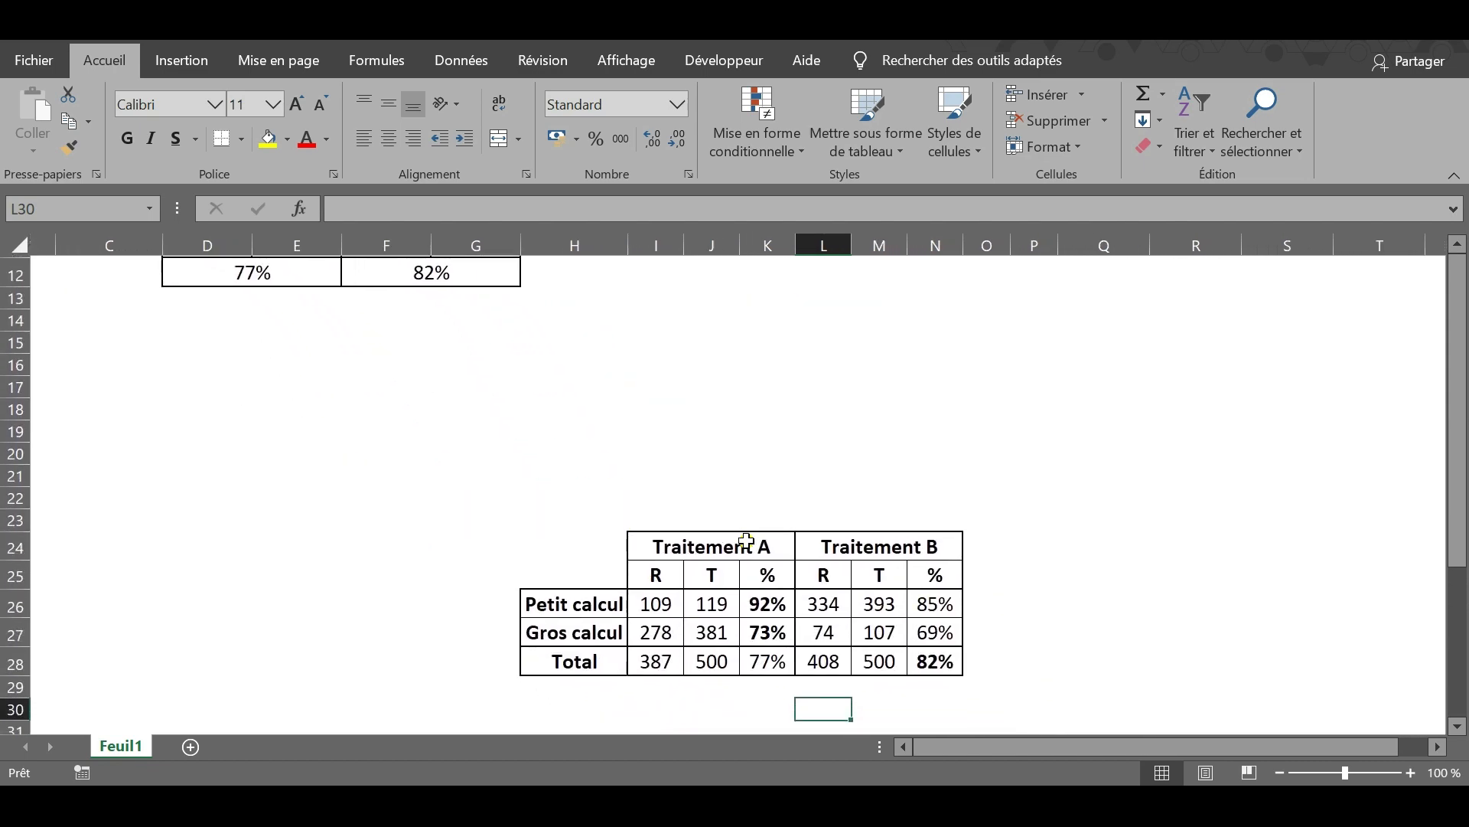